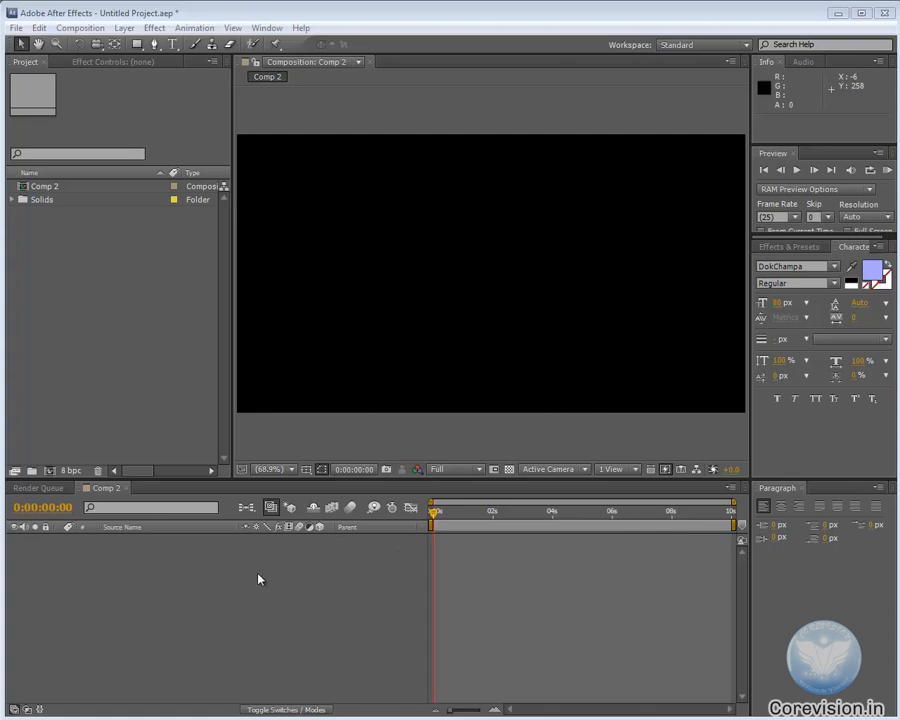
# Add a red solid layer and a blue solid layer (colour 0C00FF), both 1050 × 576 px, to Comp 2
pyautogui.hotkey('ctrl', 'y')
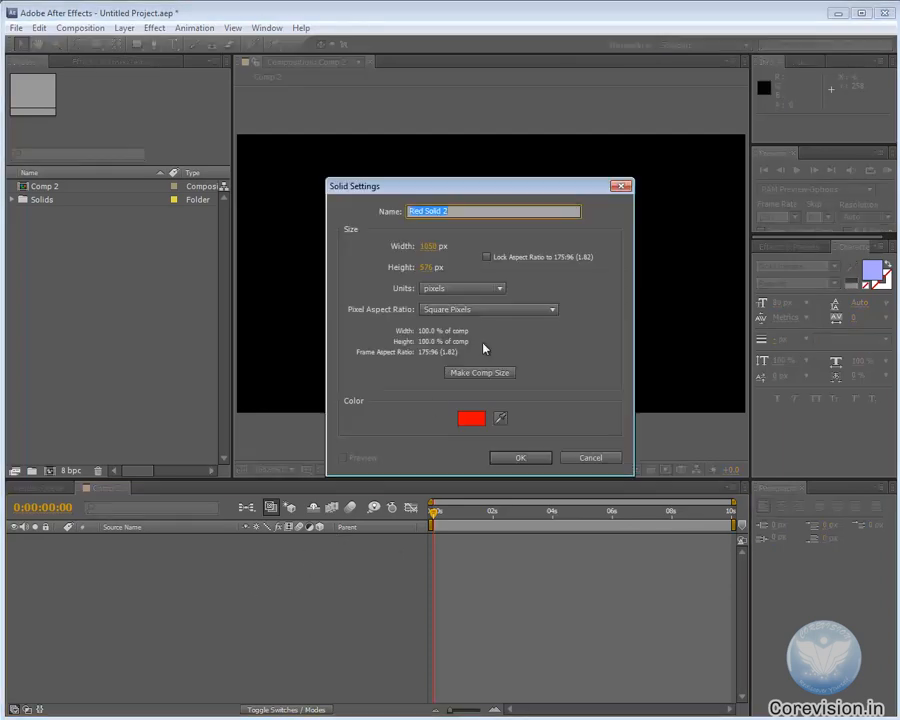
pyautogui.click(528, 458)
pyautogui.hotkey('ctrl', 'shift', 'y')
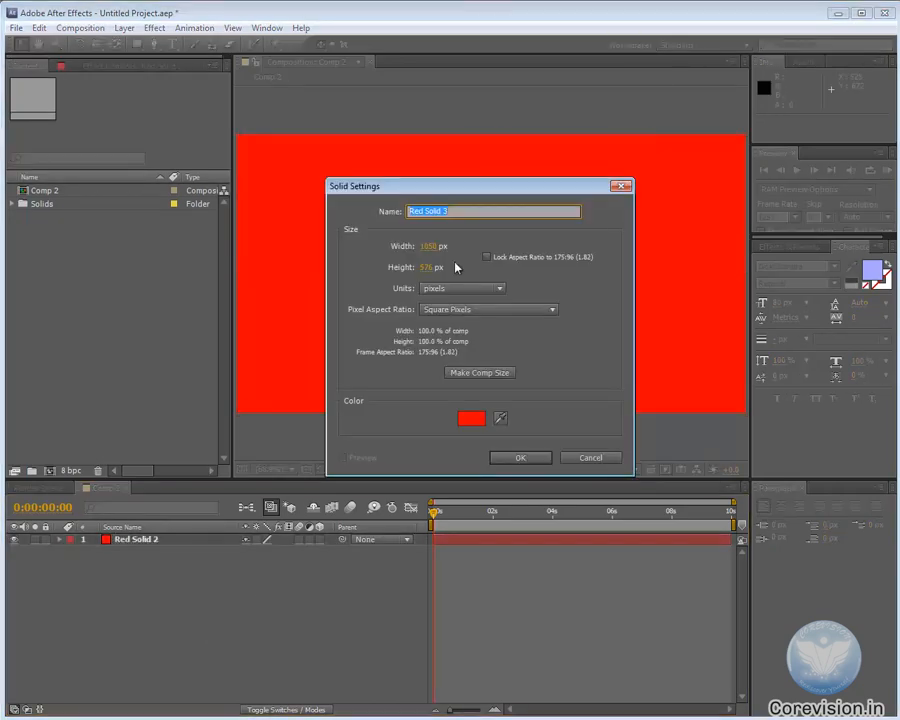
pyautogui.click(472, 416)
pyautogui.click(537, 400)
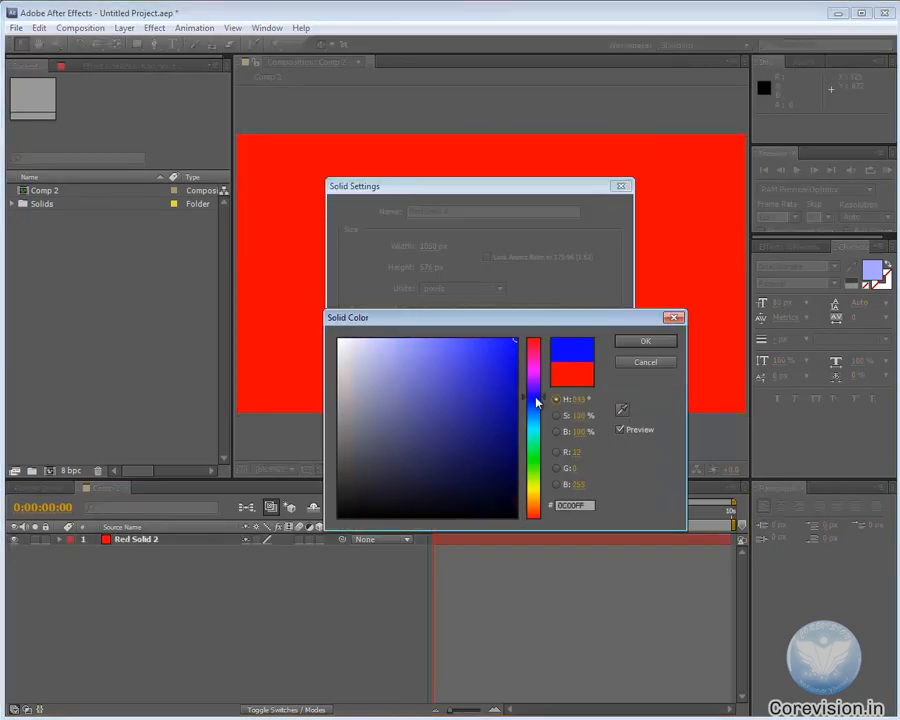
pyautogui.click(645, 341)
pyautogui.click(514, 458)
pyautogui.click(295, 610)
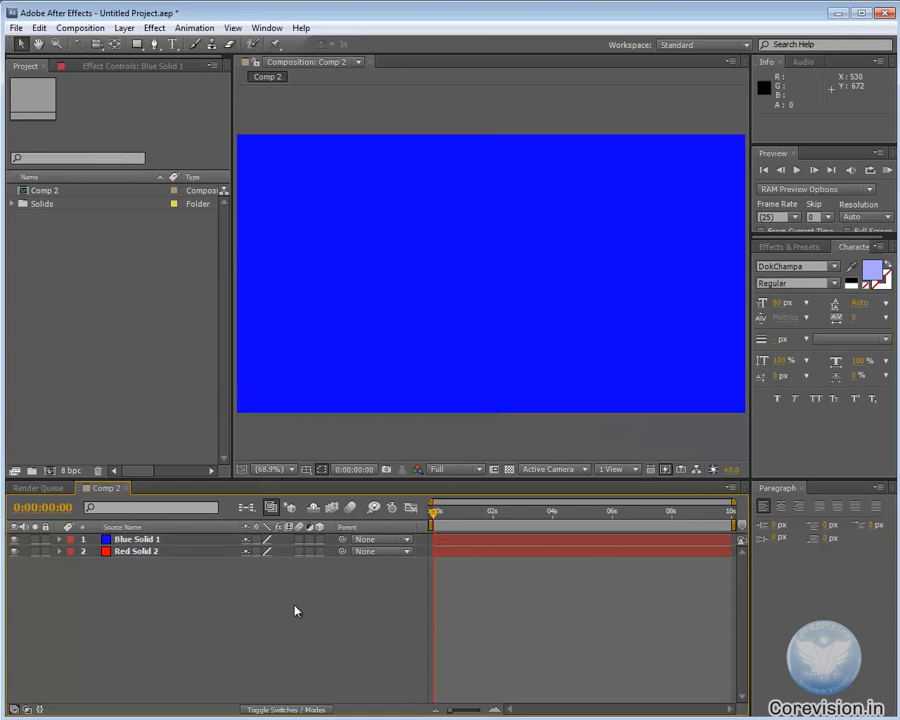
# Add a green solid layer, 1050 × 576 px, above the blue and red solids
pyautogui.hotkey('ctrl', 'y')
pyautogui.click(472, 416)
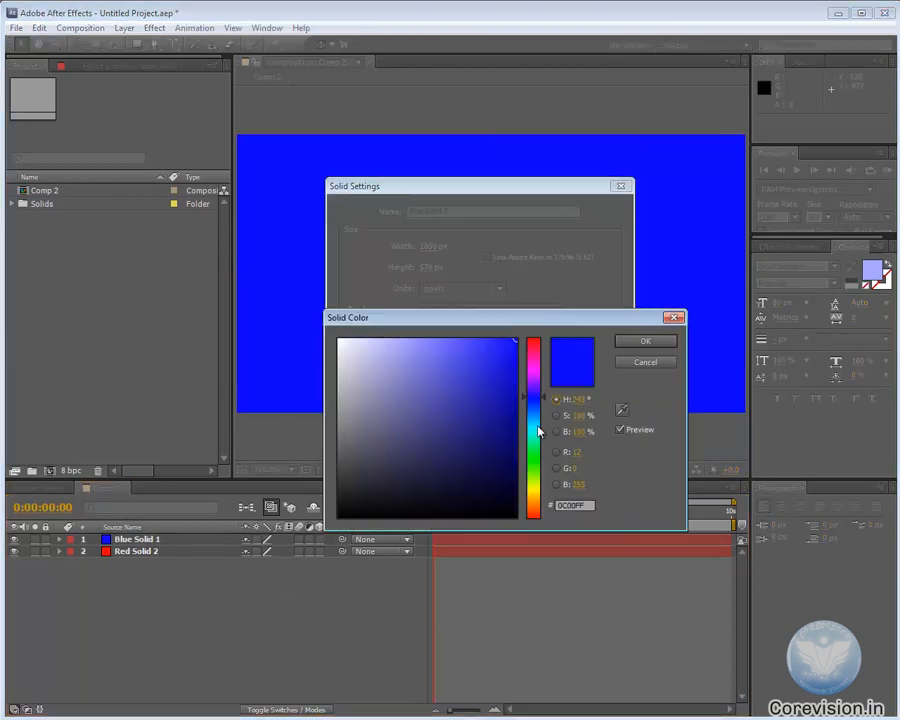
pyautogui.moveTo(536, 426); pyautogui.dragTo(535, 461)
pyautogui.click(645, 341)
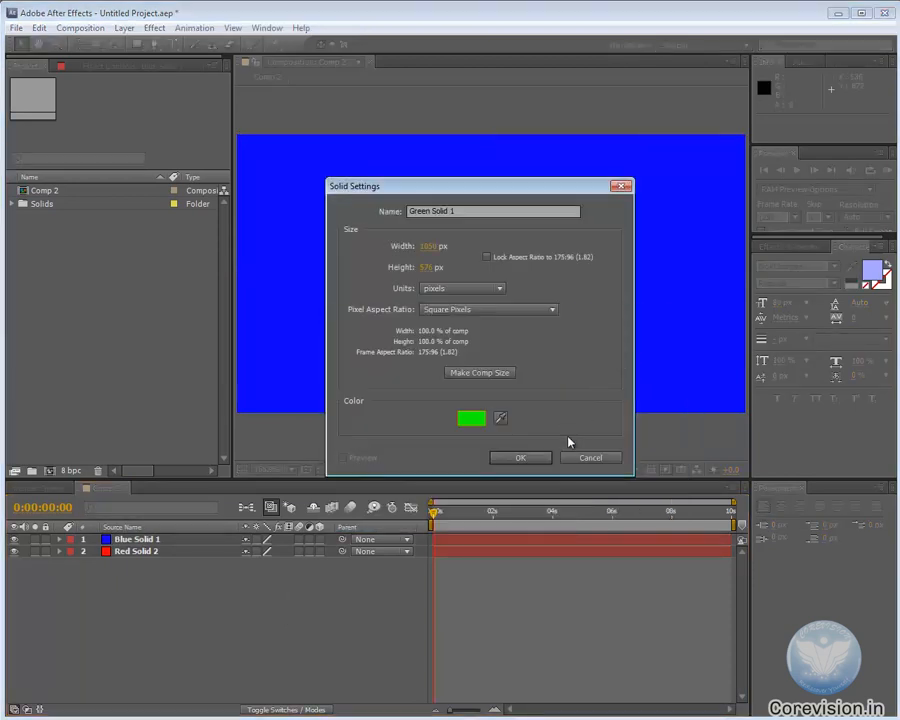
pyautogui.click(520, 458)
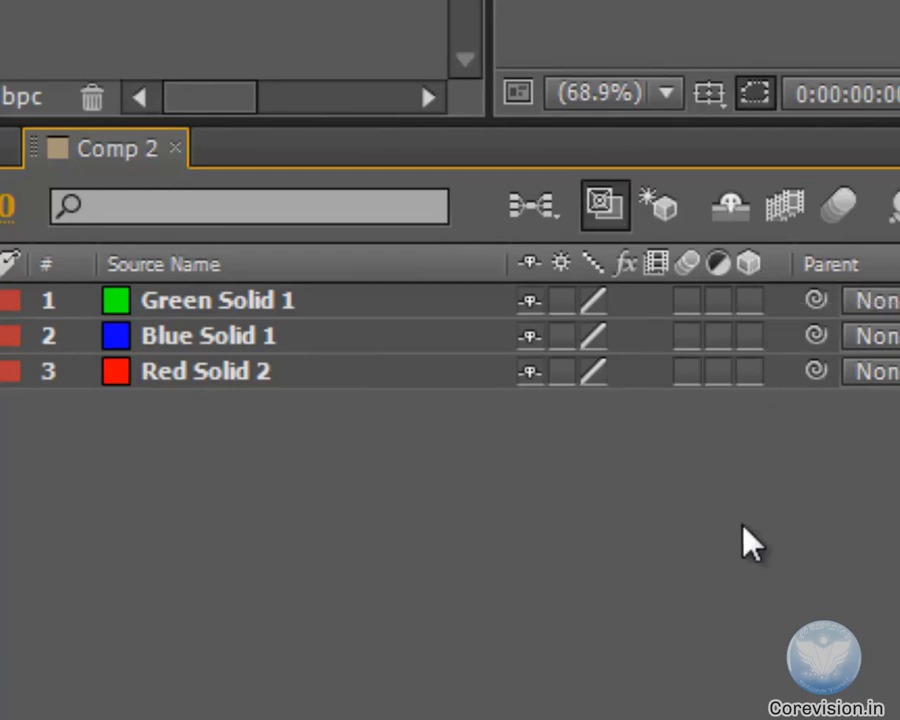
# Make the green, blue and red solids 3D layers
pyautogui.click(750, 299)
pyautogui.click(750, 336)
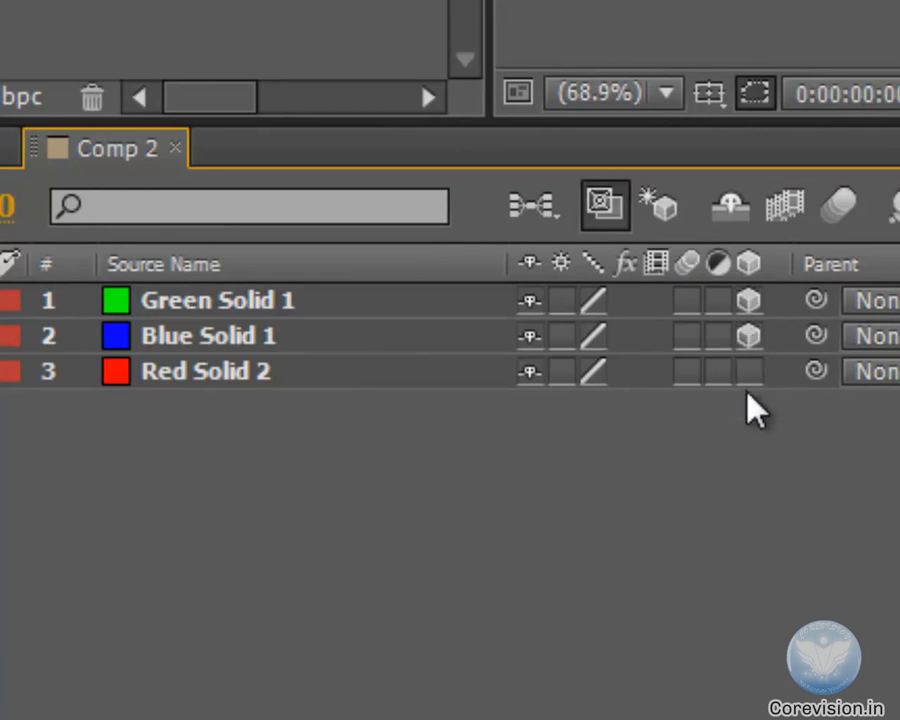
pyautogui.click(750, 371)
# Examine the 3D axis arrows at the green solid's anchor point up close, then fit the composition back in its view
pyautogui.click(261, 298)
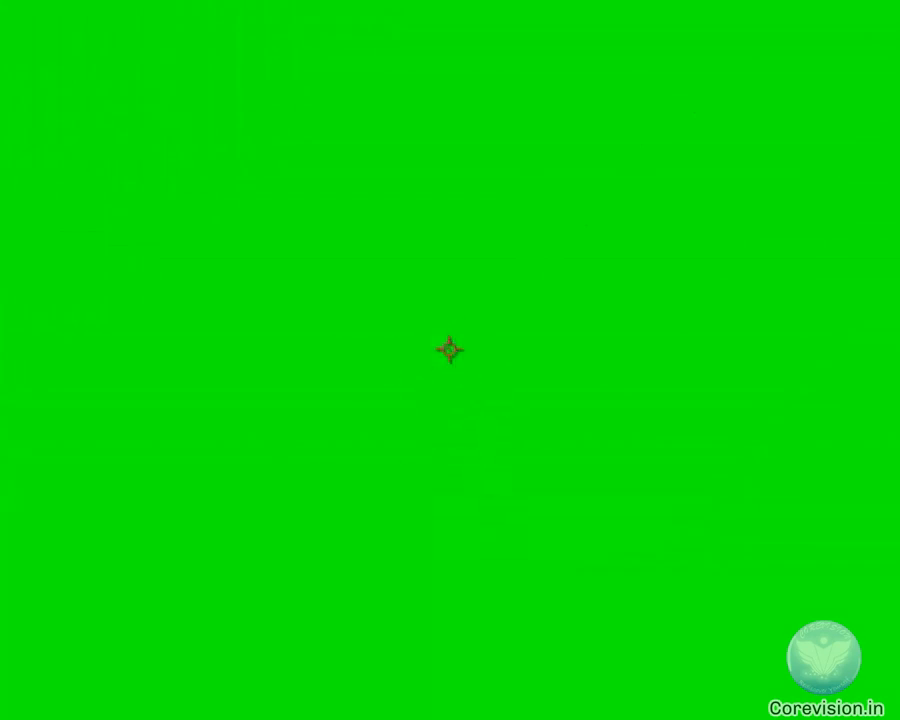
pyautogui.moveTo(457, 345); pyautogui.dragTo(455, 315)
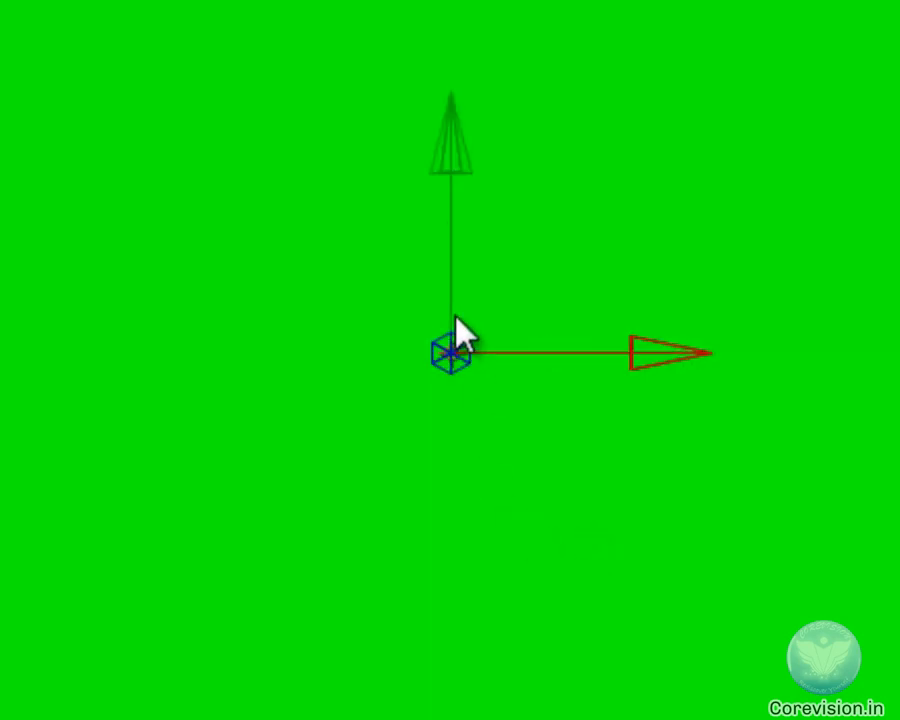
pyautogui.scroll(1, 455, 315)
pyautogui.moveTo(629, 136); pyautogui.dragTo(488, 298)
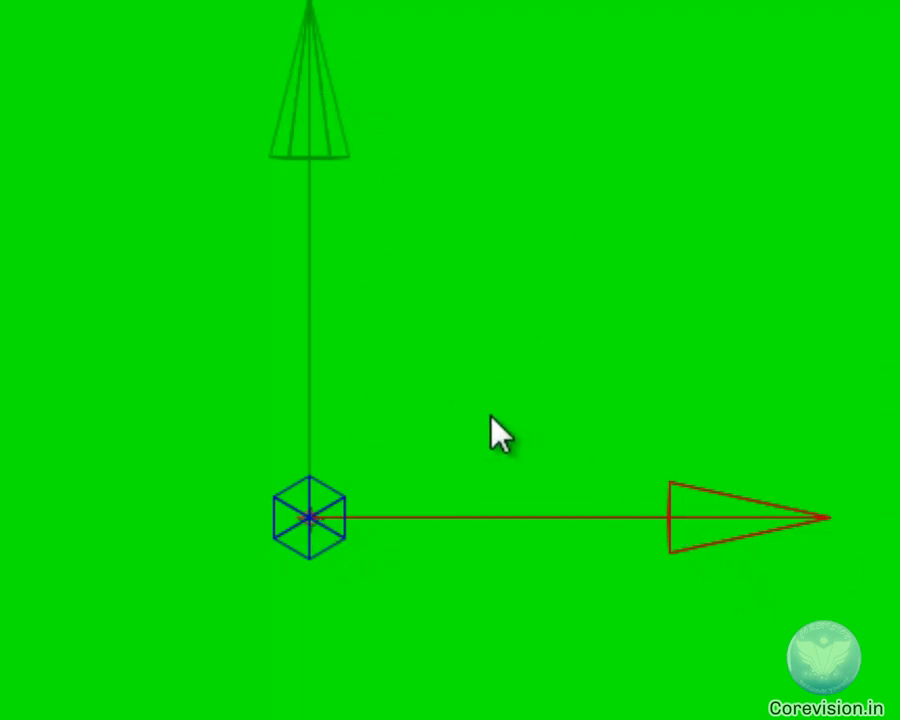
pyautogui.scroll(-2, 492, 416)
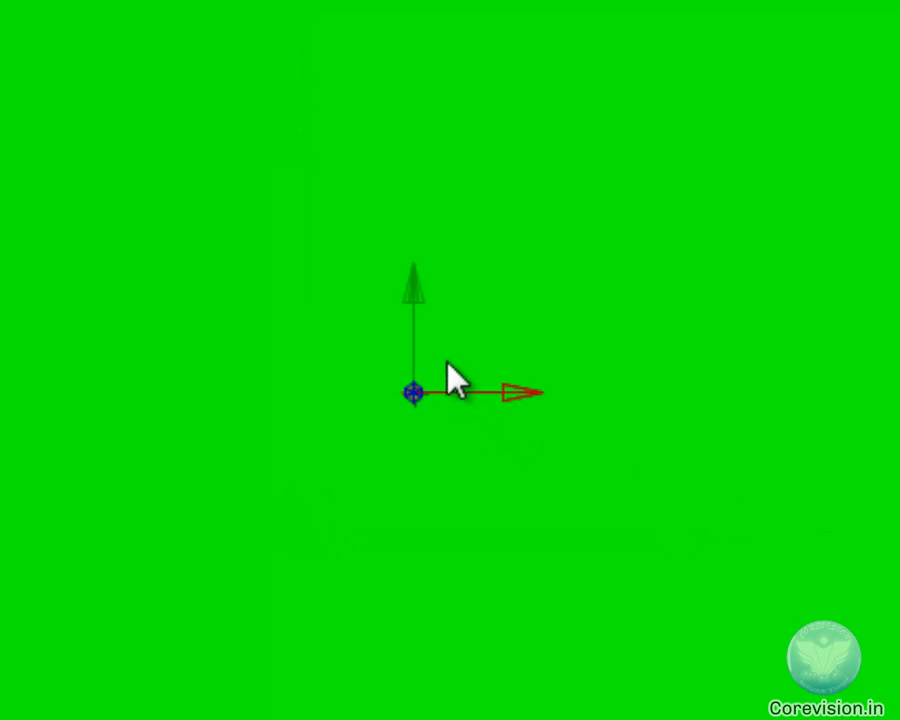
pyautogui.scroll(-1, 446, 362)
pyautogui.click(5, 715)
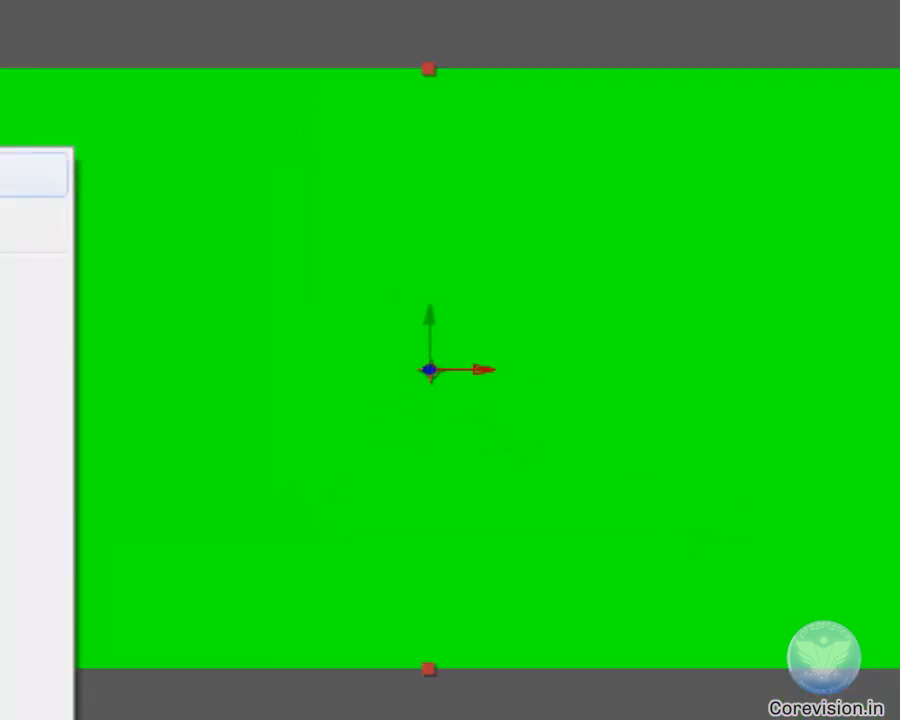
pyautogui.click(20, 175)
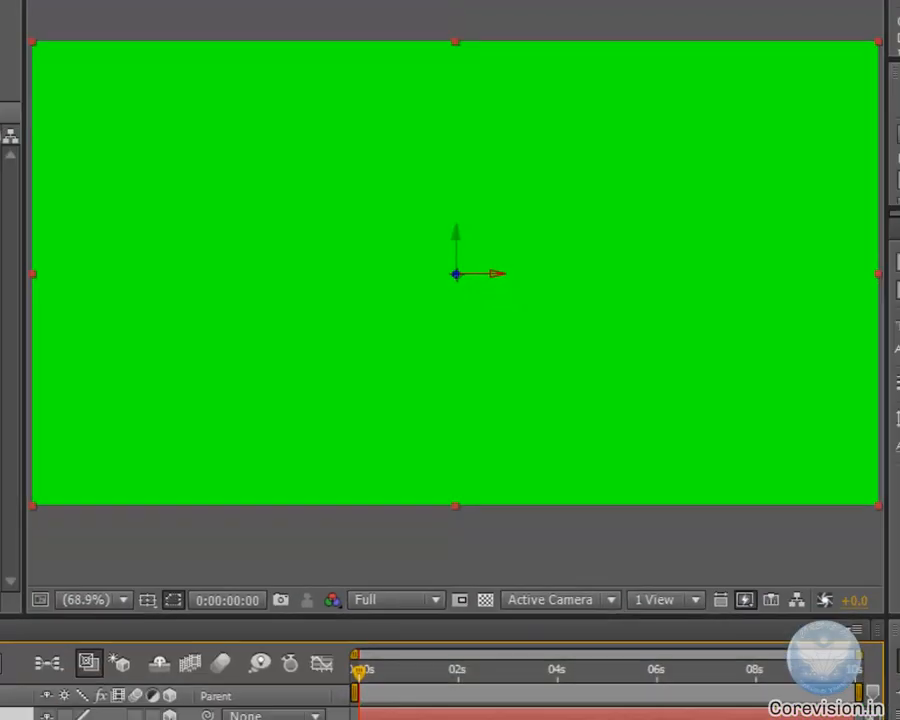
# Compare the green solid's rotation properties as a 2D layer and as a 3D layer, leaving it 3D
pyautogui.hotkey('ctrl', 't')
pyautogui.hotkey('ctrl', 'shift', 'a')
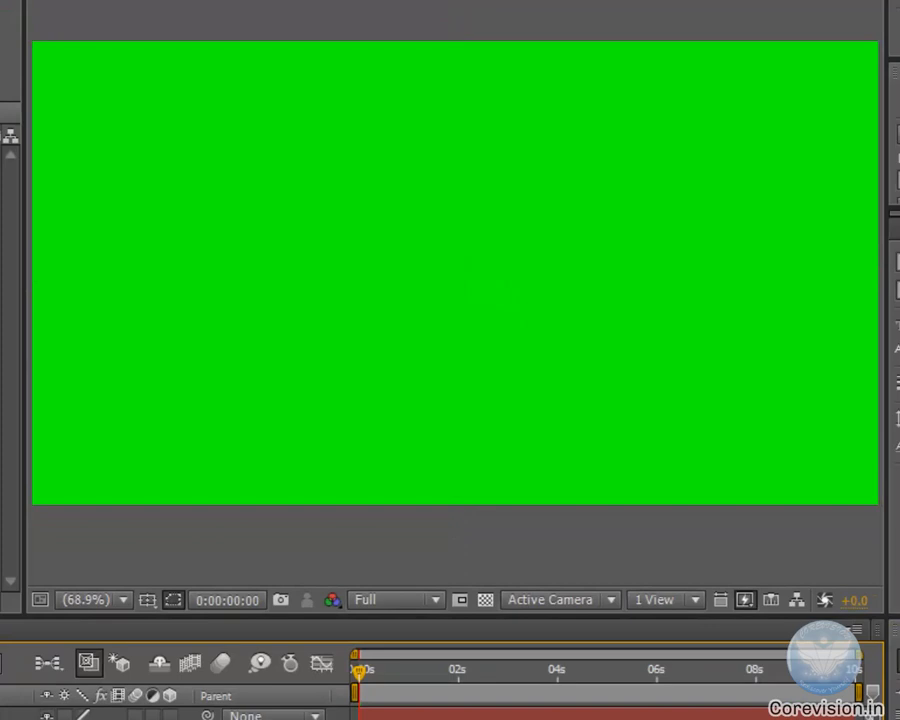
pyautogui.moveTo(657, 274); pyautogui.dragTo(325, 424)
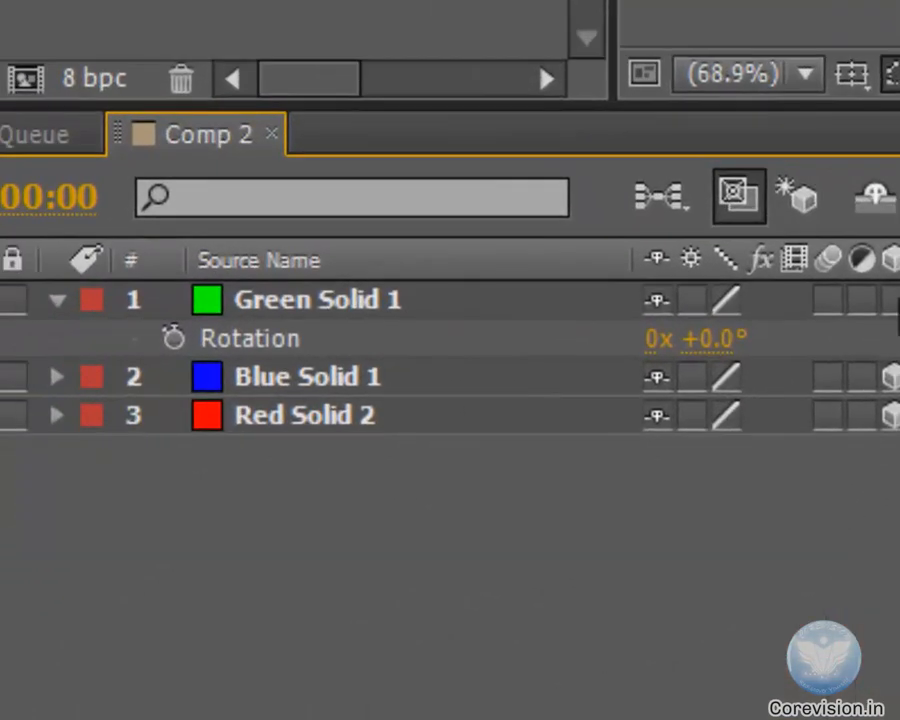
pyautogui.click(889, 300)
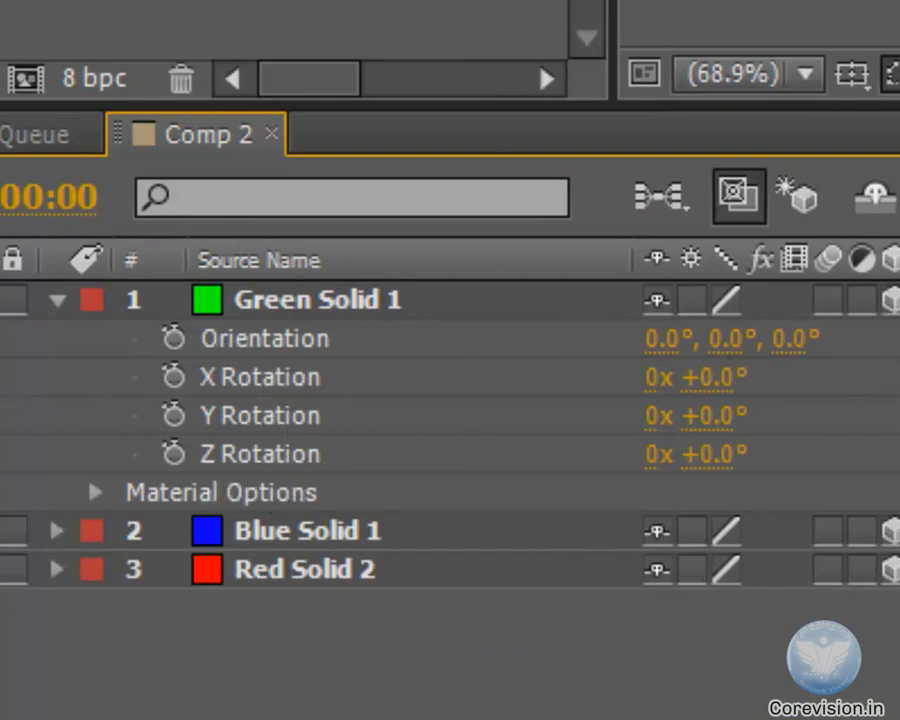
# Set the green solid's X Rotation to 90° and collapse its properties
pyautogui.click(331, 288)
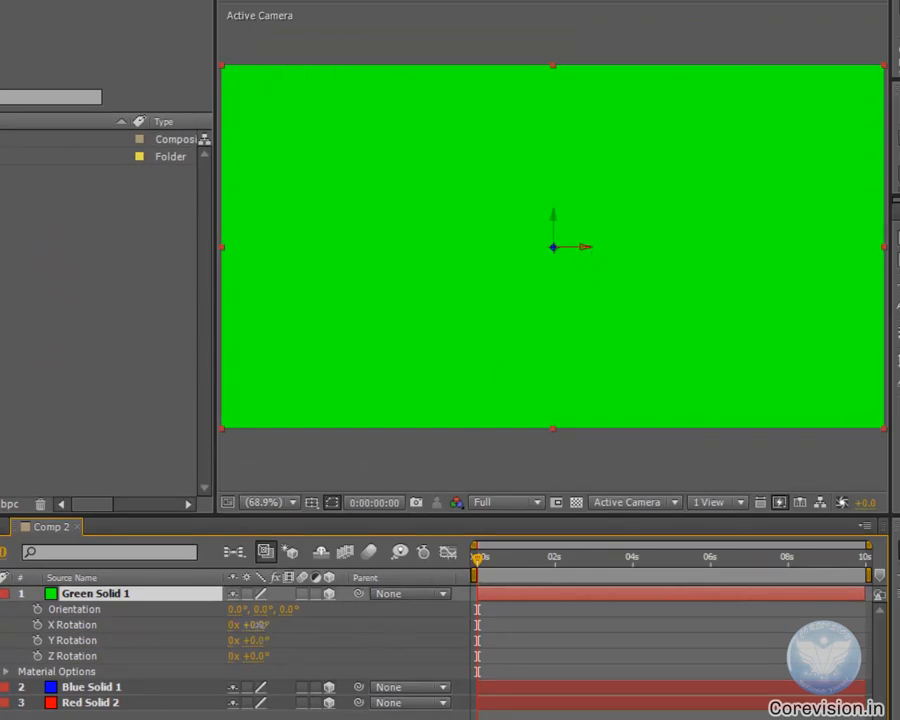
pyautogui.moveTo(258, 633); pyautogui.dragTo(323, 623)
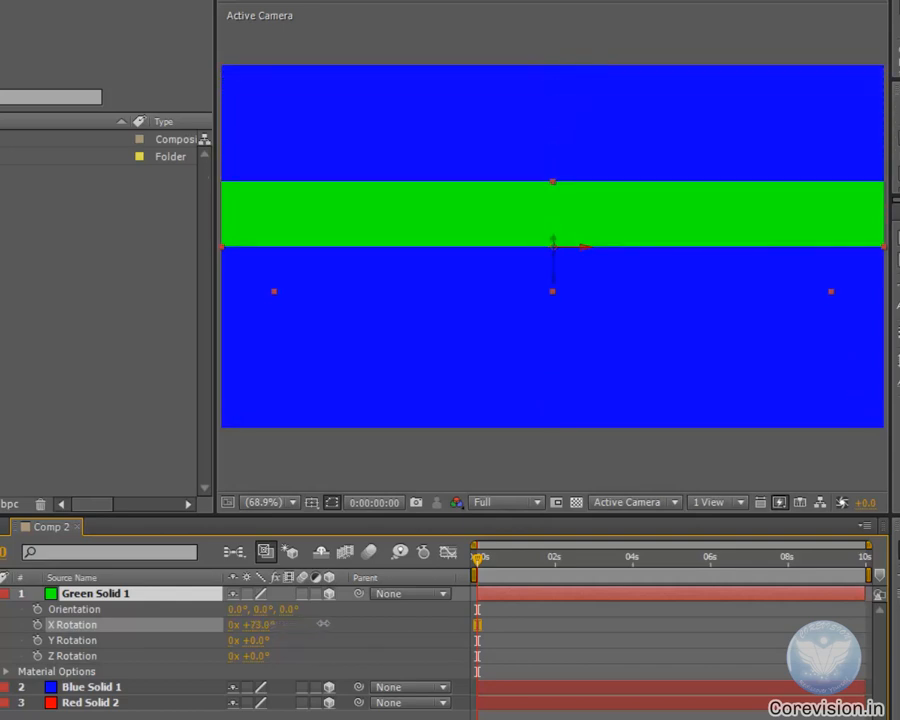
pyautogui.click(265, 624)
pyautogui.write('90')
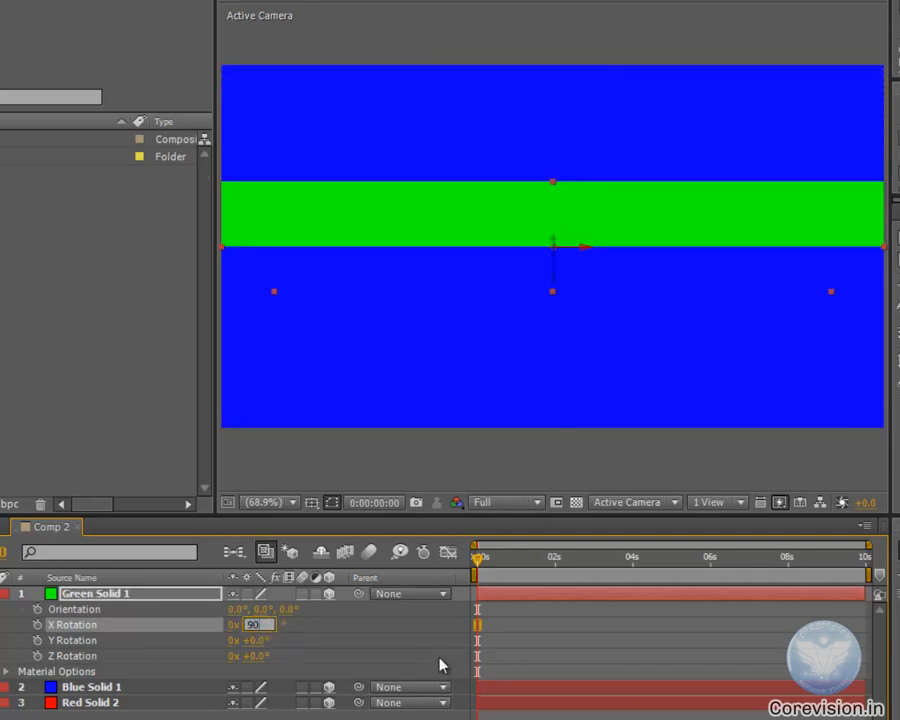
pyautogui.press('Return')
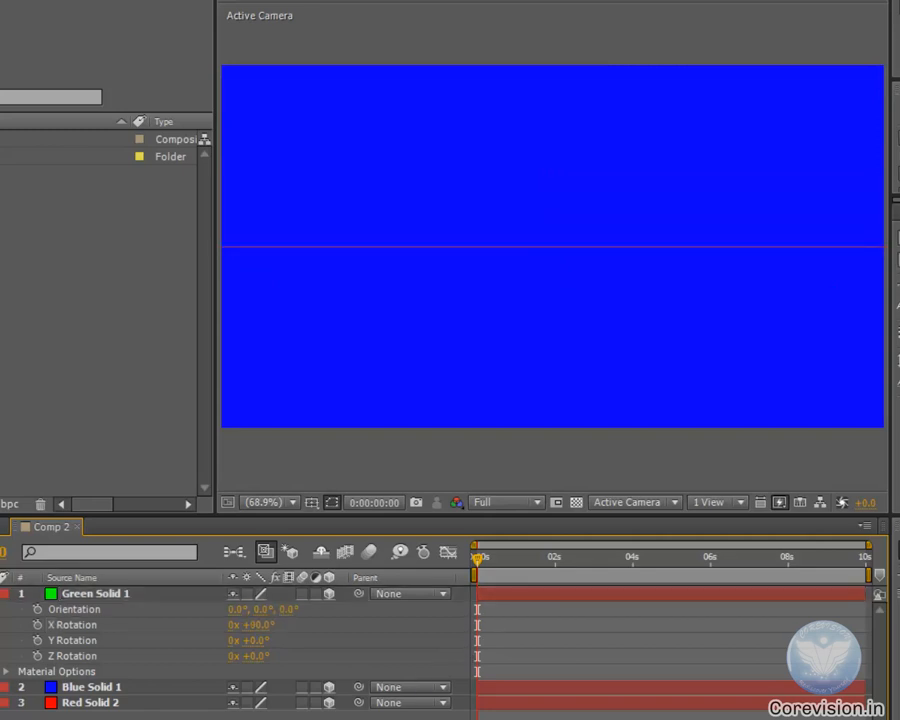
pyautogui.click(0, 595)
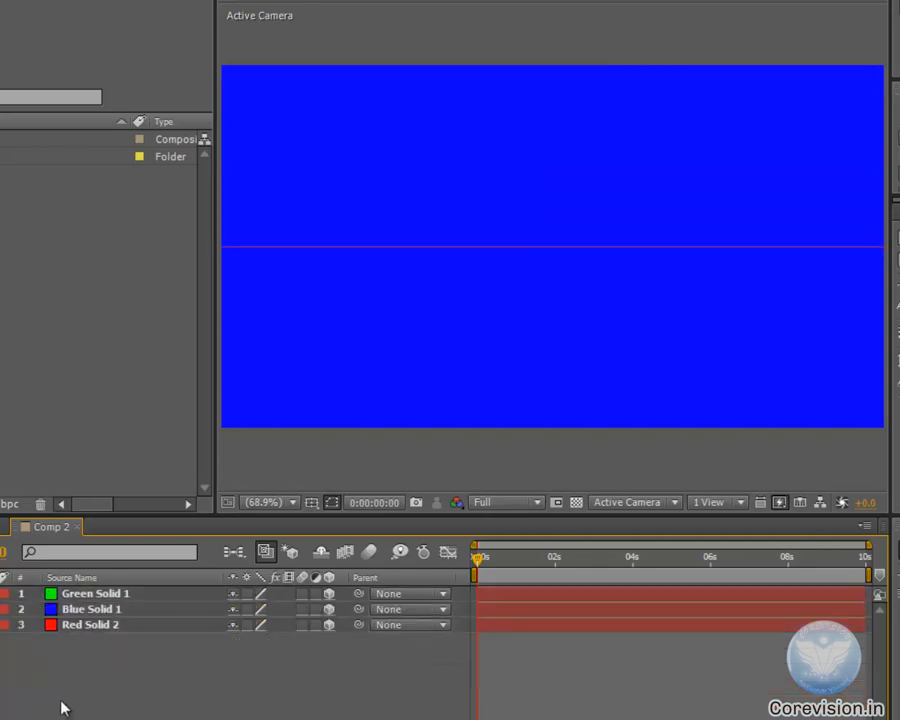
# Set the blue solid's Y Rotation to 90° and select the red solid in the composition
pyautogui.click(90, 612)
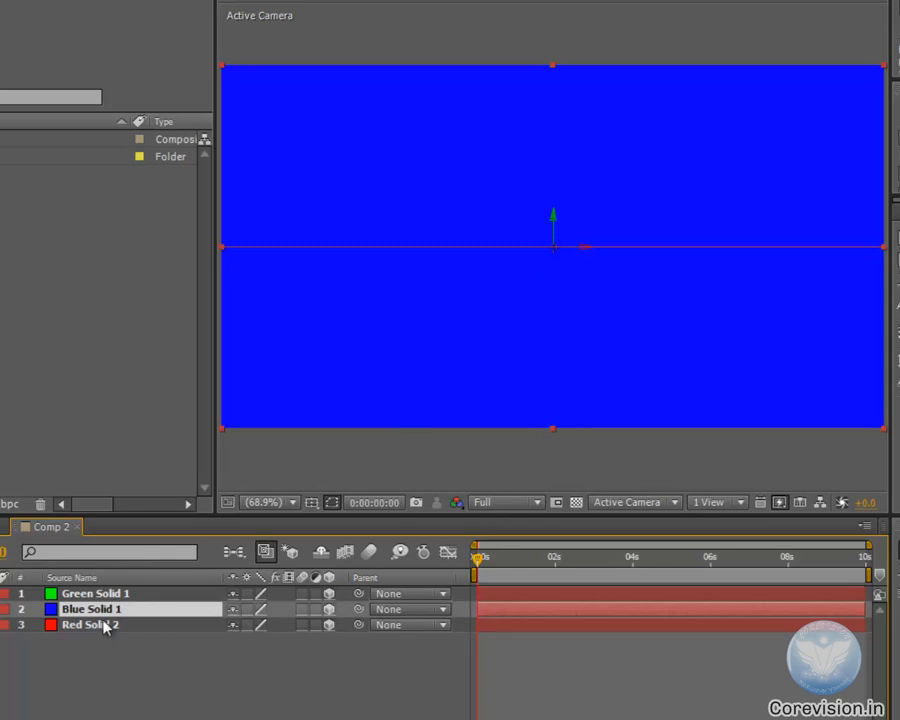
pyautogui.press('r')
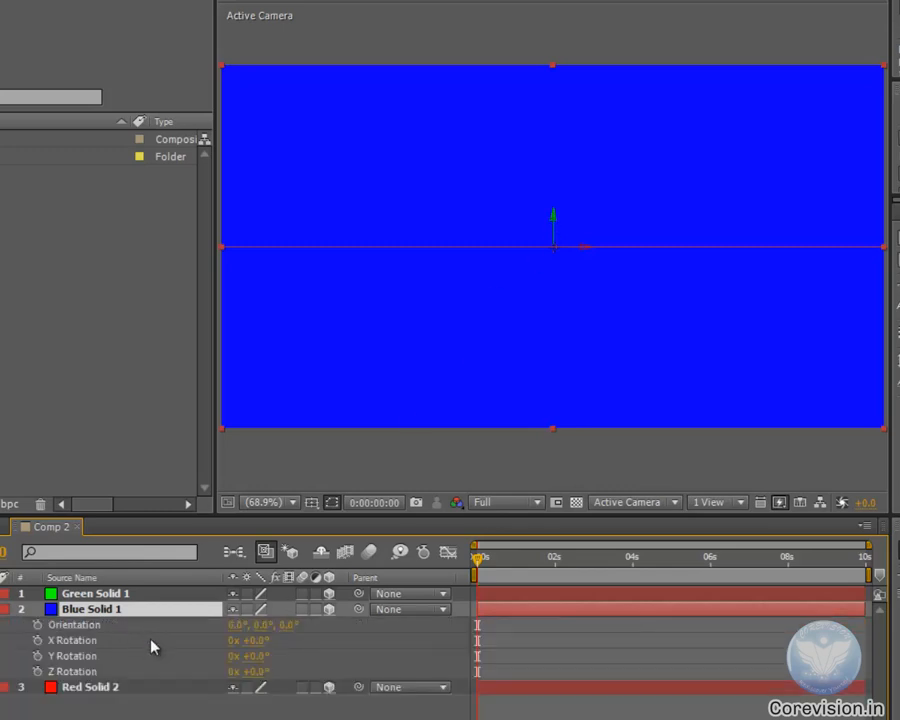
pyautogui.click(256, 656)
pyautogui.write('90')
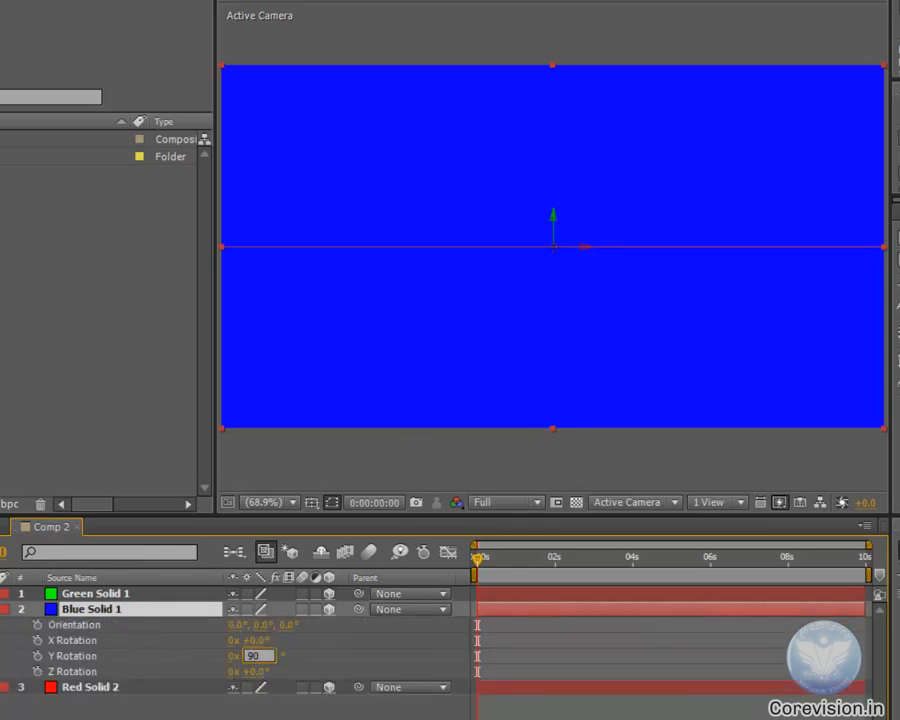
pyautogui.press('Return')
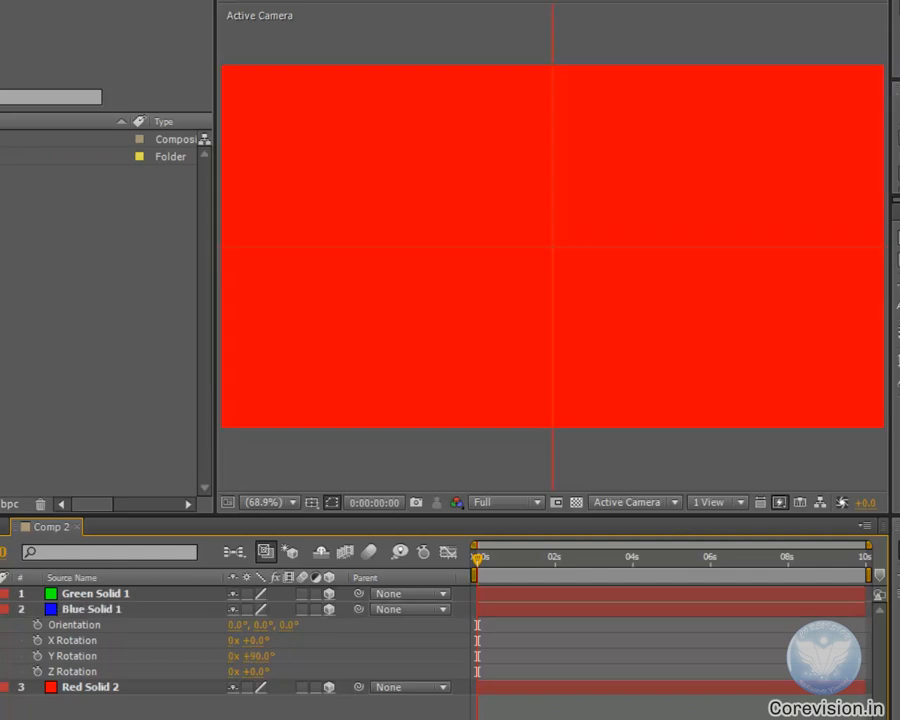
pyautogui.click(440, 330)
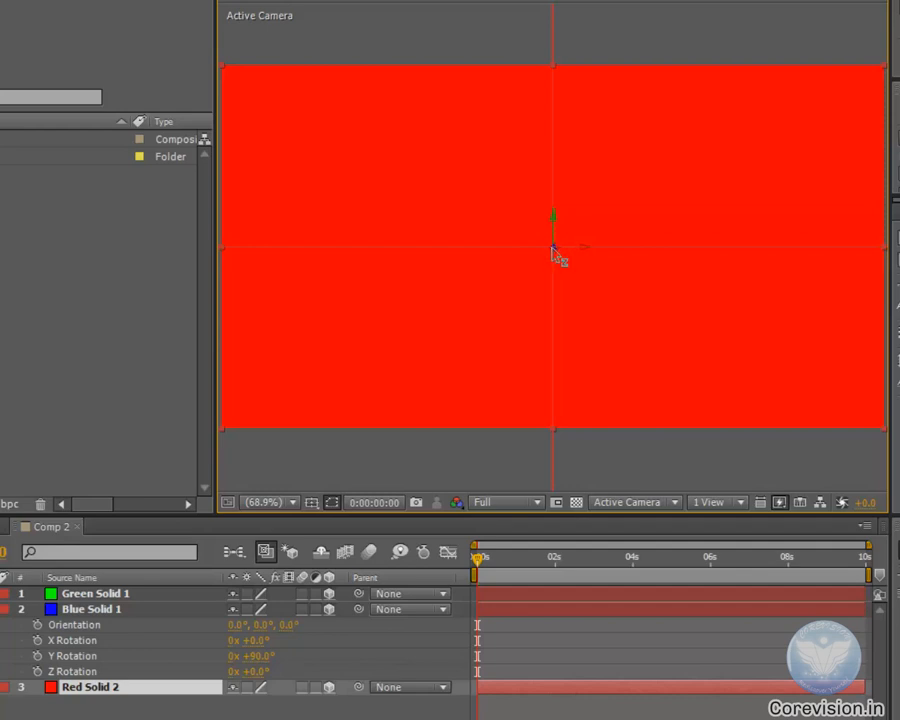
pyautogui.click(258, 671)
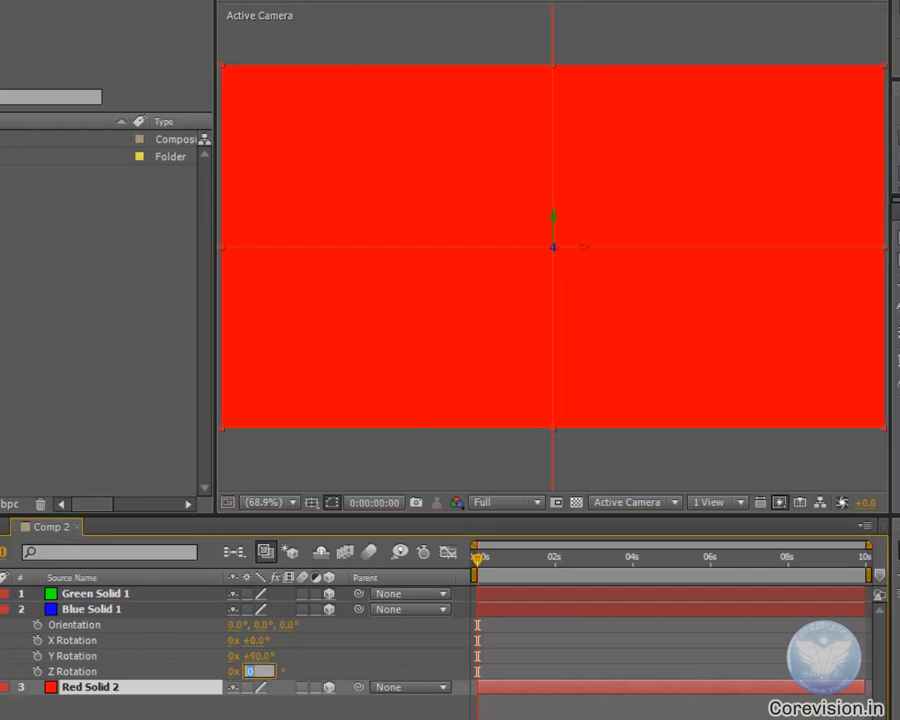
pyautogui.write('90')
pyautogui.press('Escape')
# Set the red solid's Z Rotation to 90° and collapse the red and blue solids' properties
pyautogui.press('r')
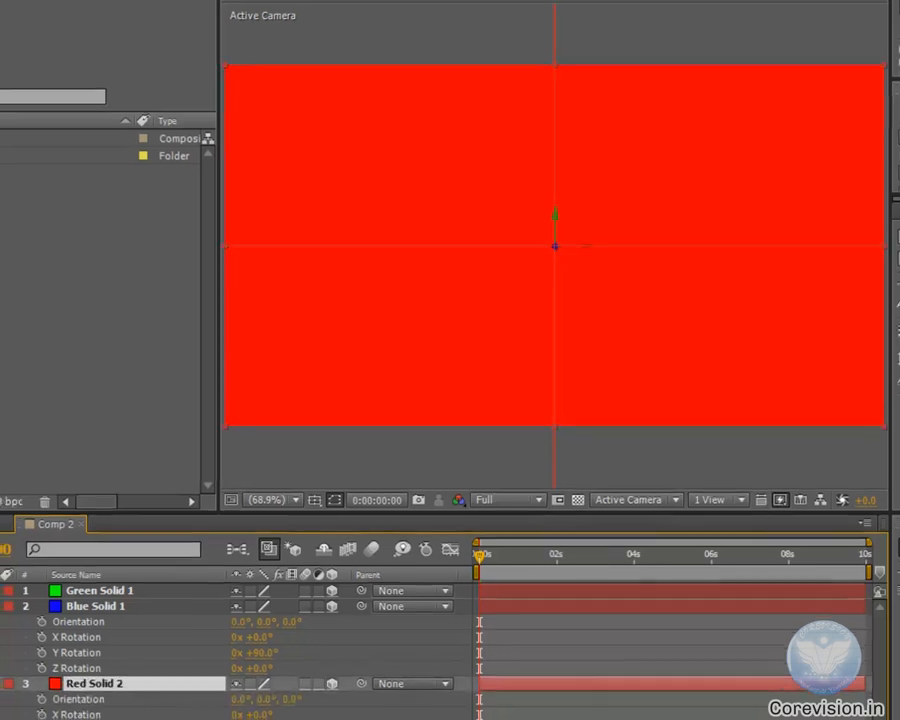
pyautogui.click(304, 693)
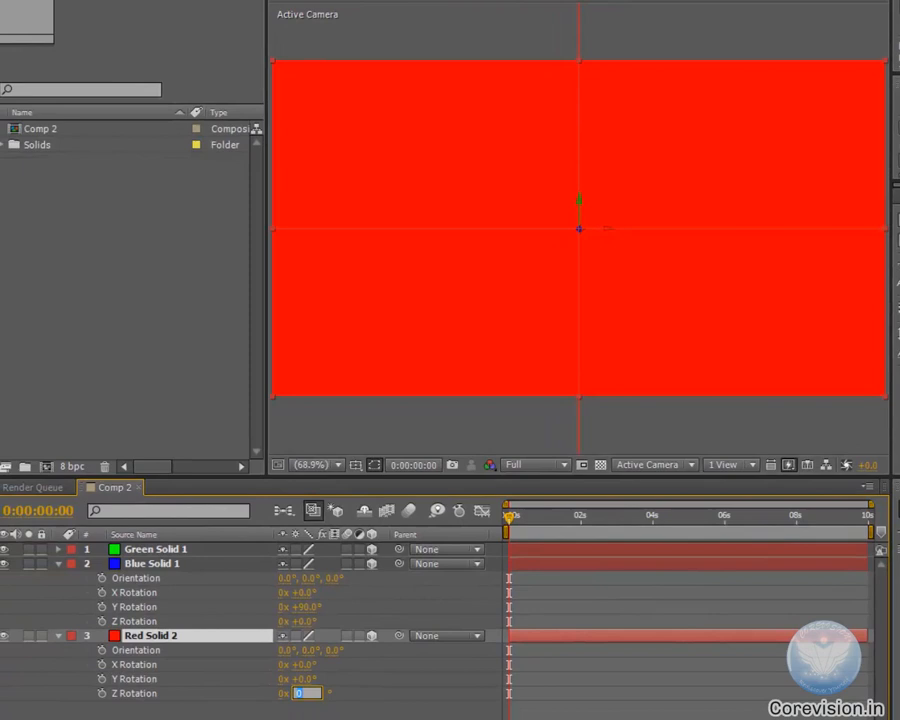
pyautogui.write('90')
pyautogui.click(400, 716)
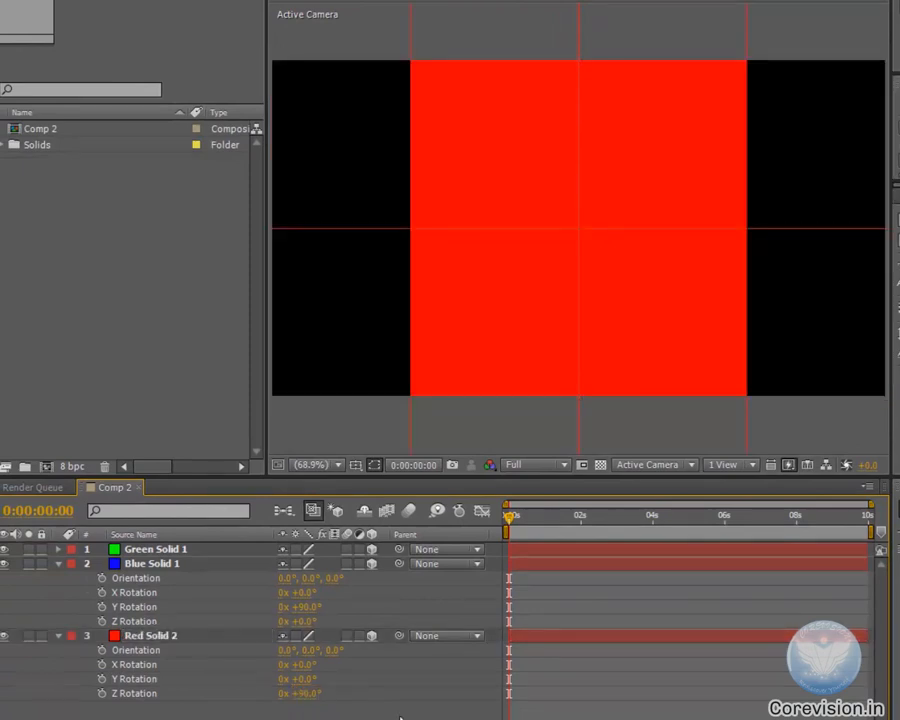
pyautogui.click(62, 636)
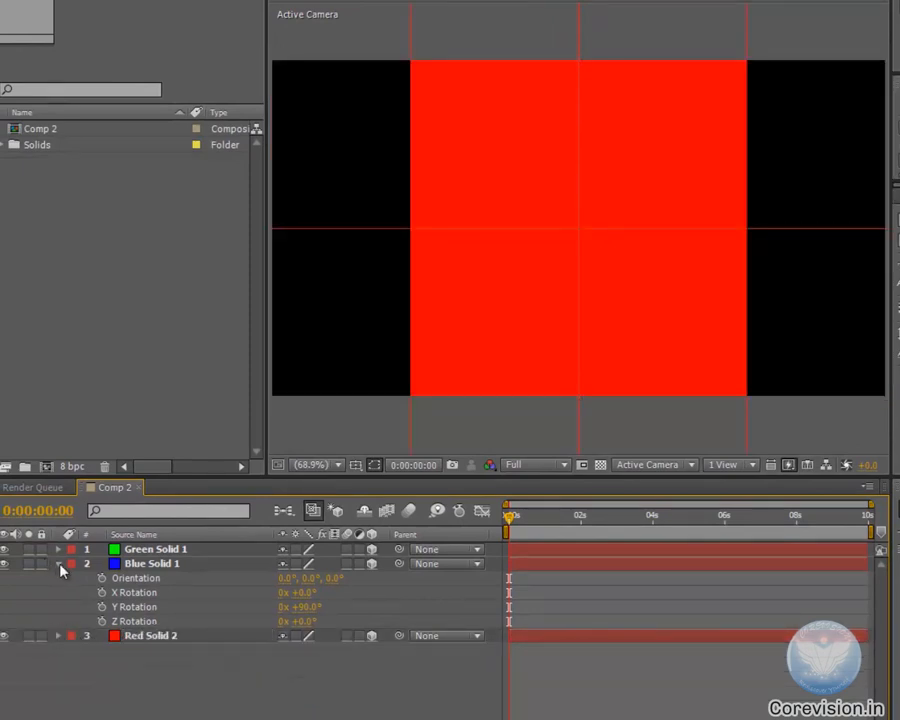
pyautogui.click(59, 565)
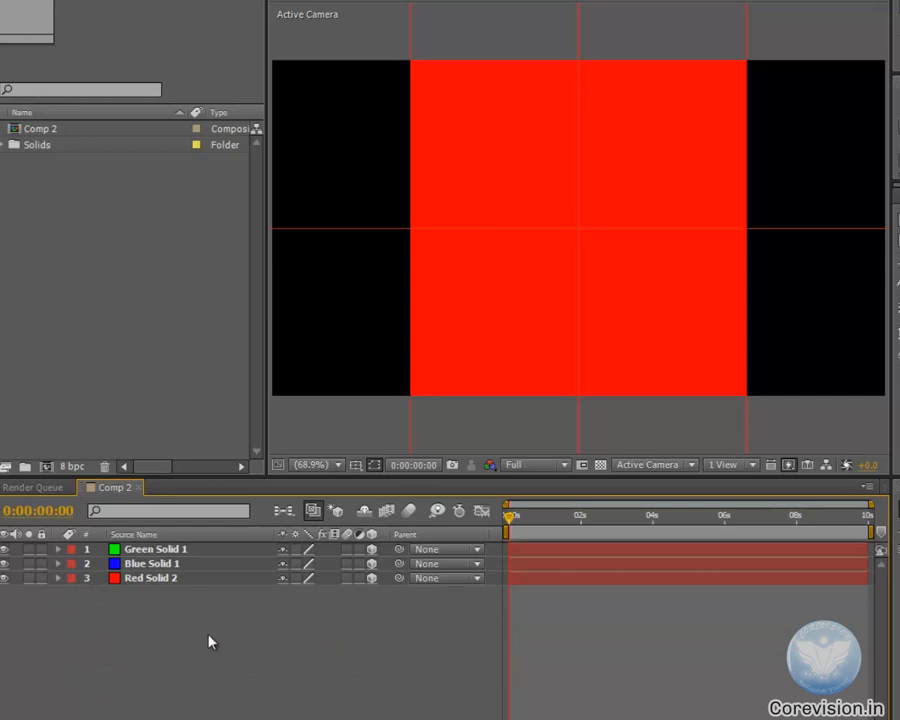
# Reveal the red solid's rotation properties, try other Z angles and reset its Z Rotation to 0°
pyautogui.click(160, 580)
pyautogui.press('r')
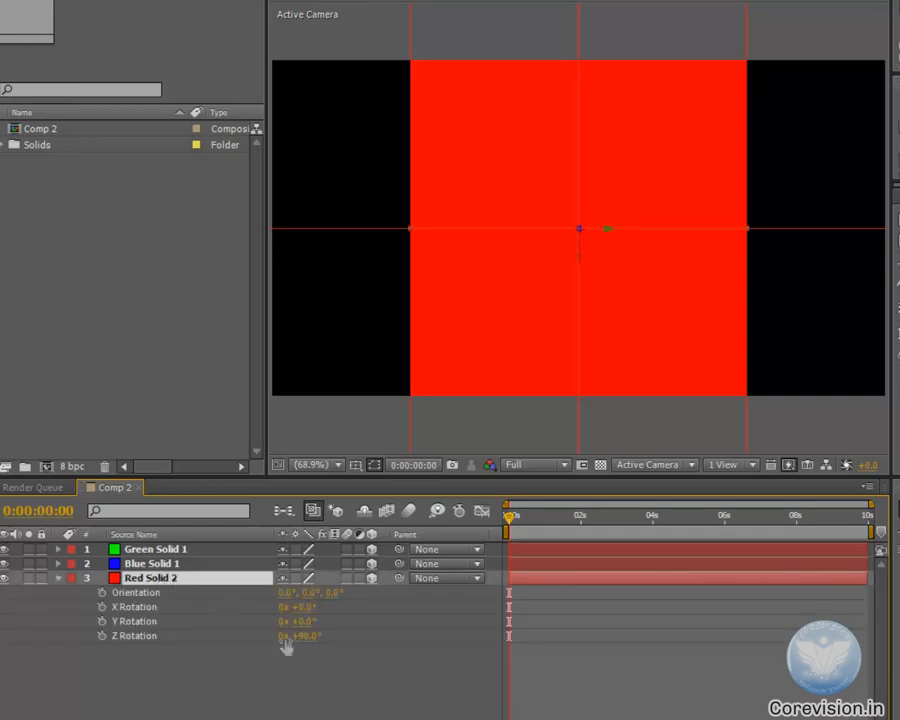
pyautogui.moveTo(300, 636); pyautogui.dragTo(365, 656)
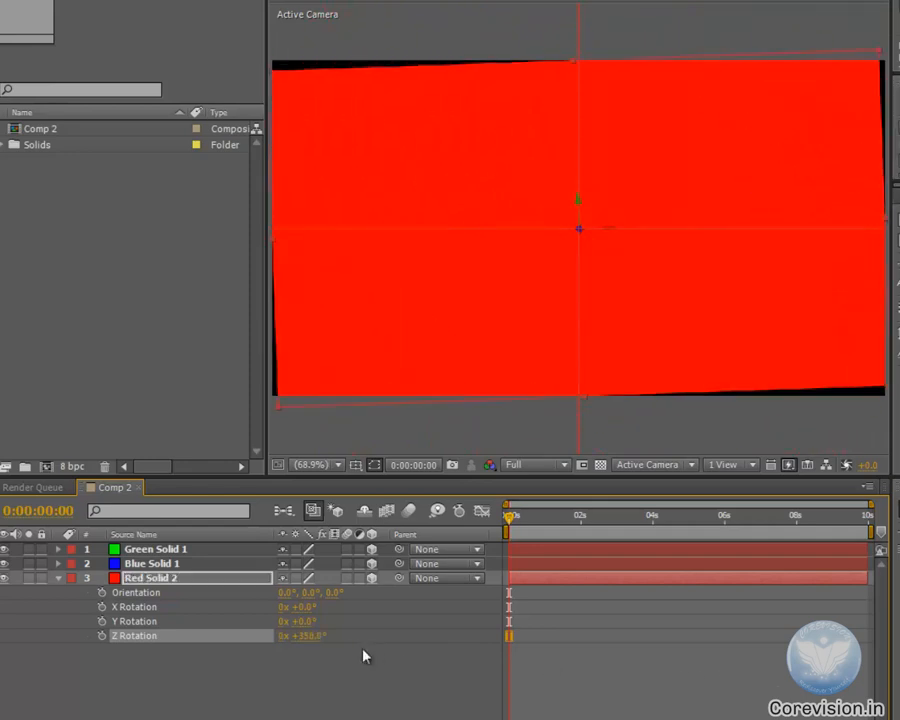
pyautogui.write('0')
pyautogui.press('Return')
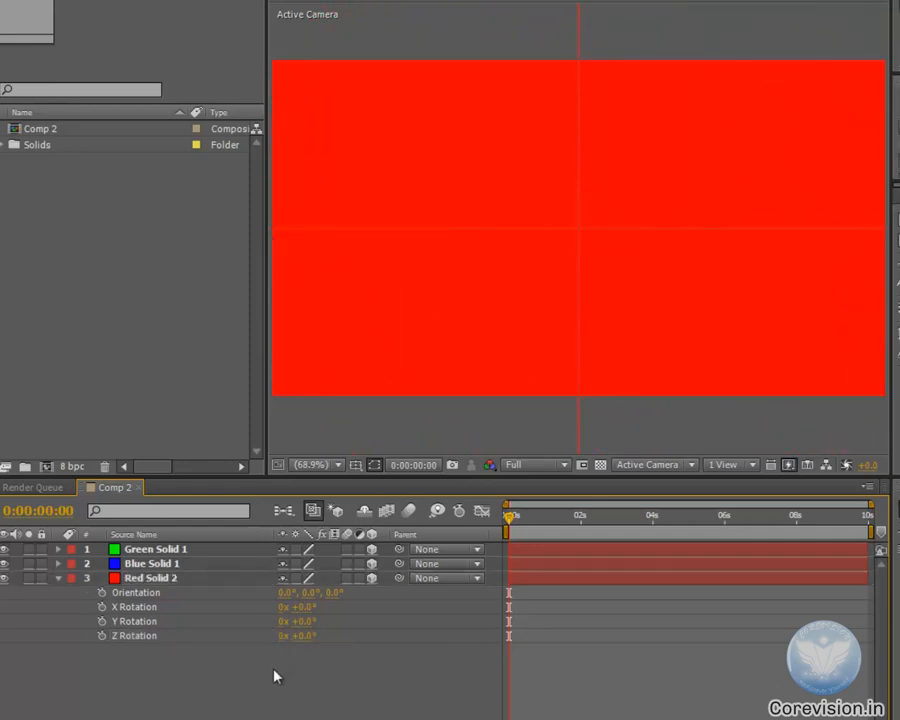
# Set the red solid's Y Rotation to 90°
pyautogui.click(300, 622)
pyautogui.write('90')
pyautogui.press('Return')
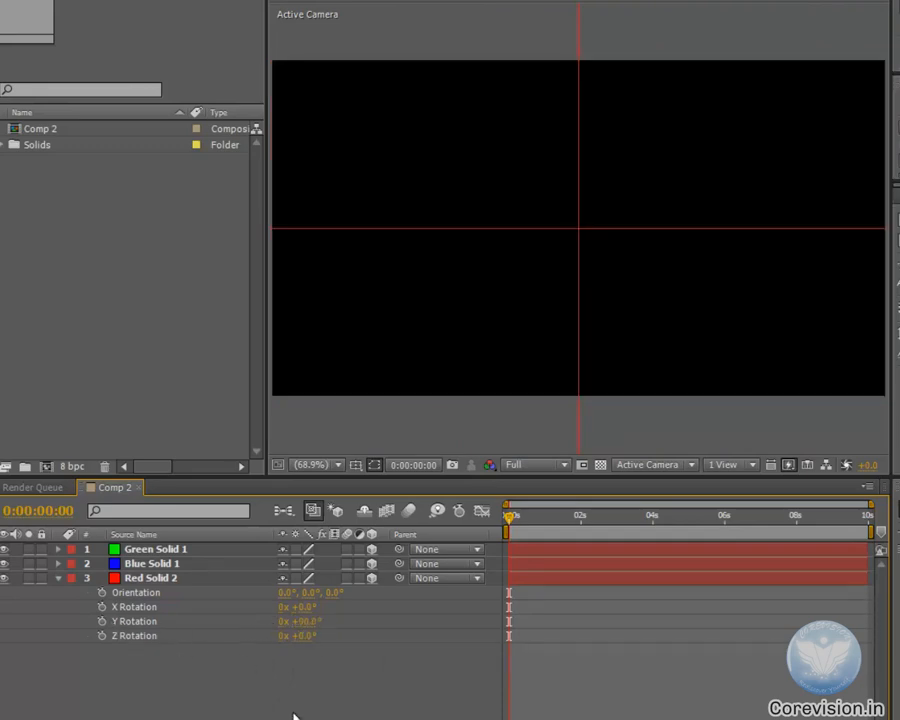
# Shift the red solid sideways to an X position of about 186
pyautogui.click(131, 578)
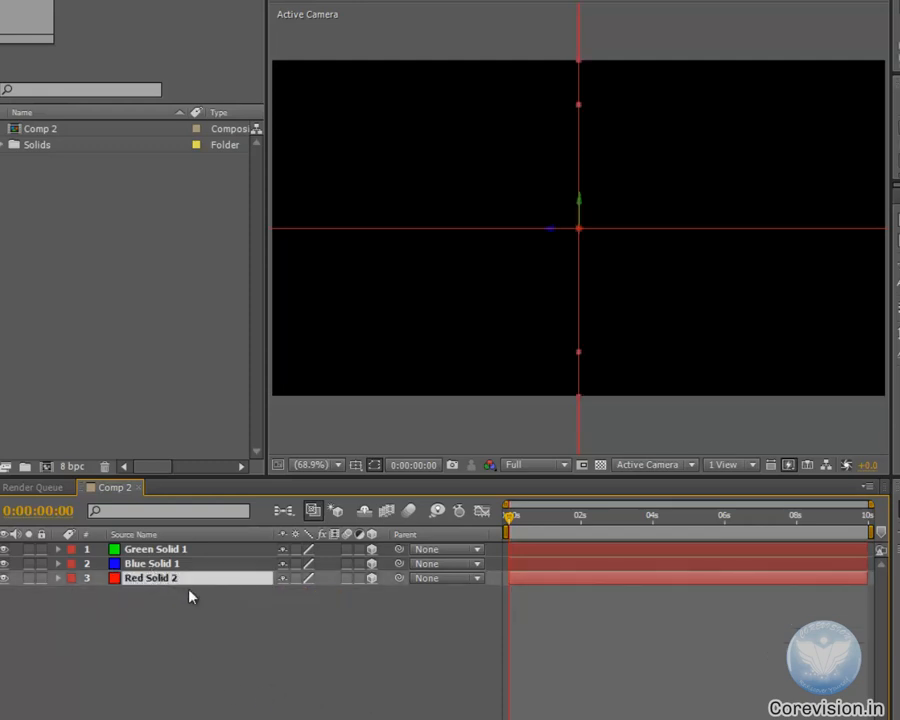
pyautogui.press('p')
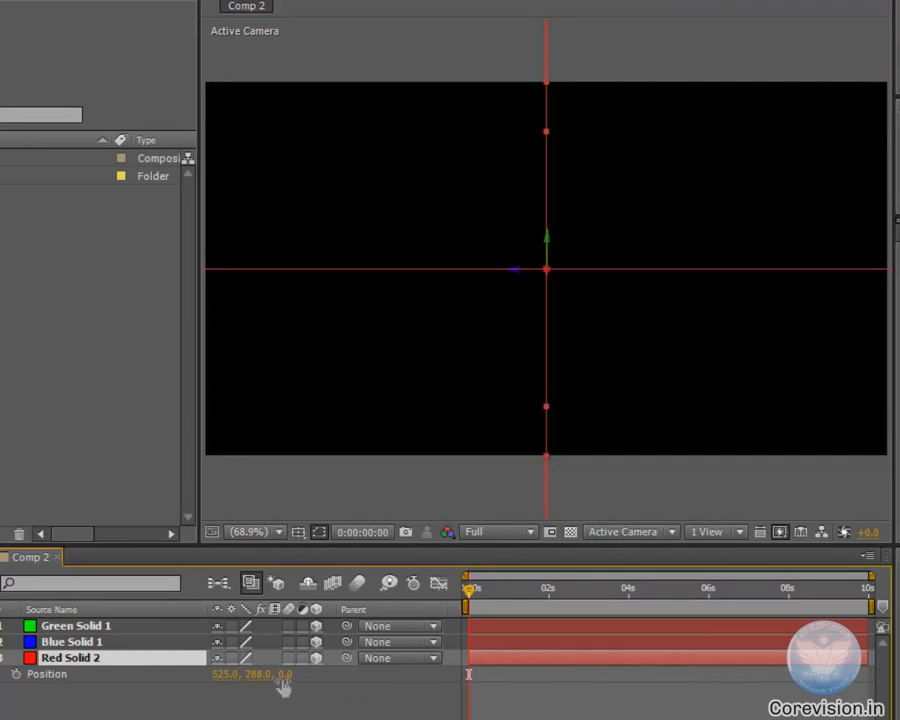
pyautogui.moveTo(225, 683); pyautogui.dragTo(2, 683)
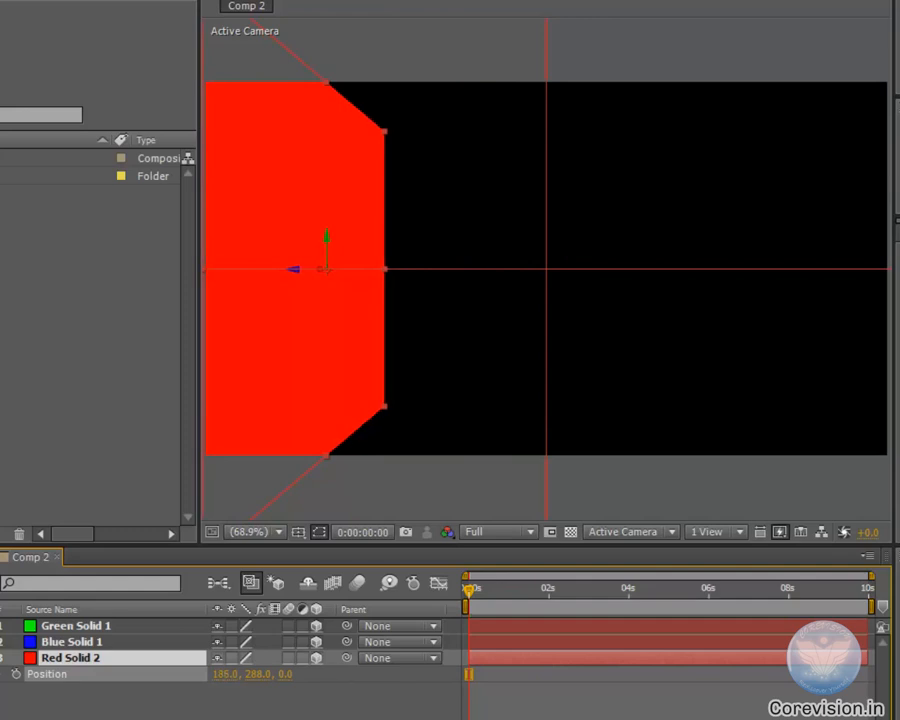
# Shift the blue solid sideways to an X position of about 886
pyautogui.click(75, 641)
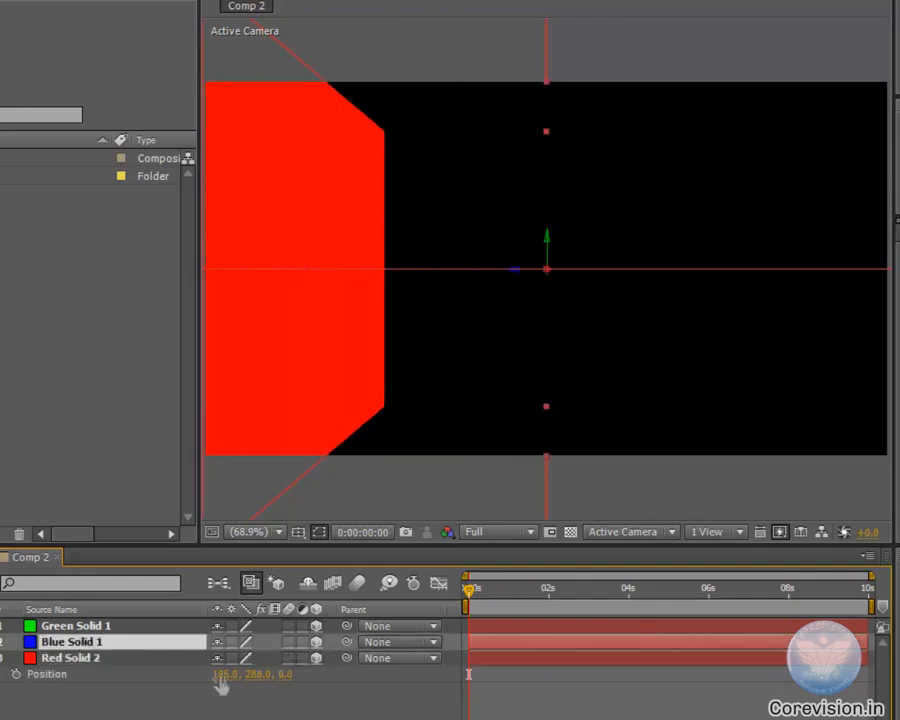
pyautogui.press('p')
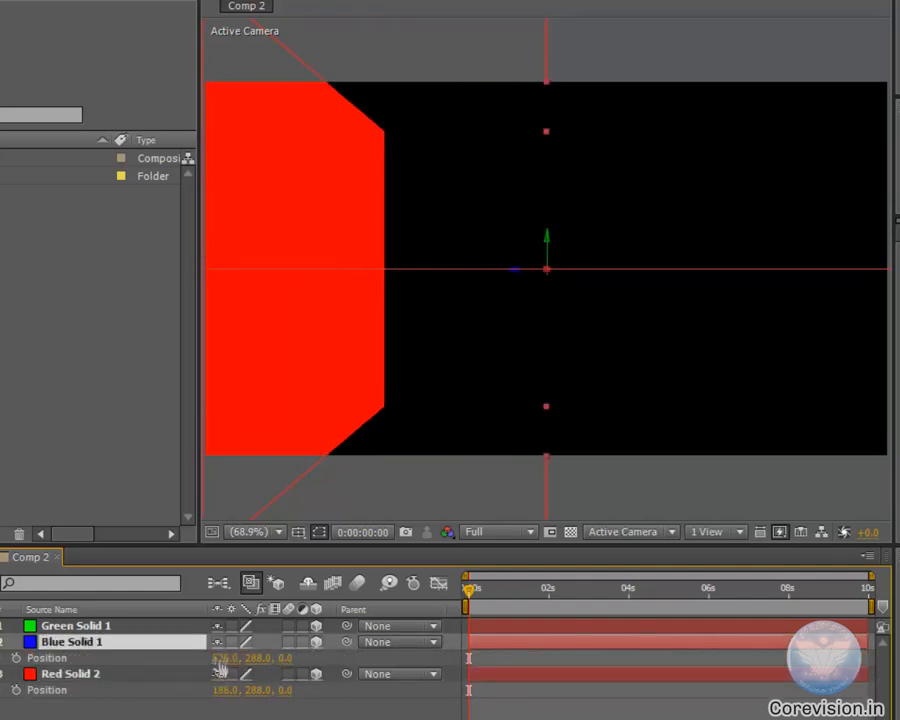
pyautogui.moveTo(225, 658); pyautogui.dragTo(466, 656)
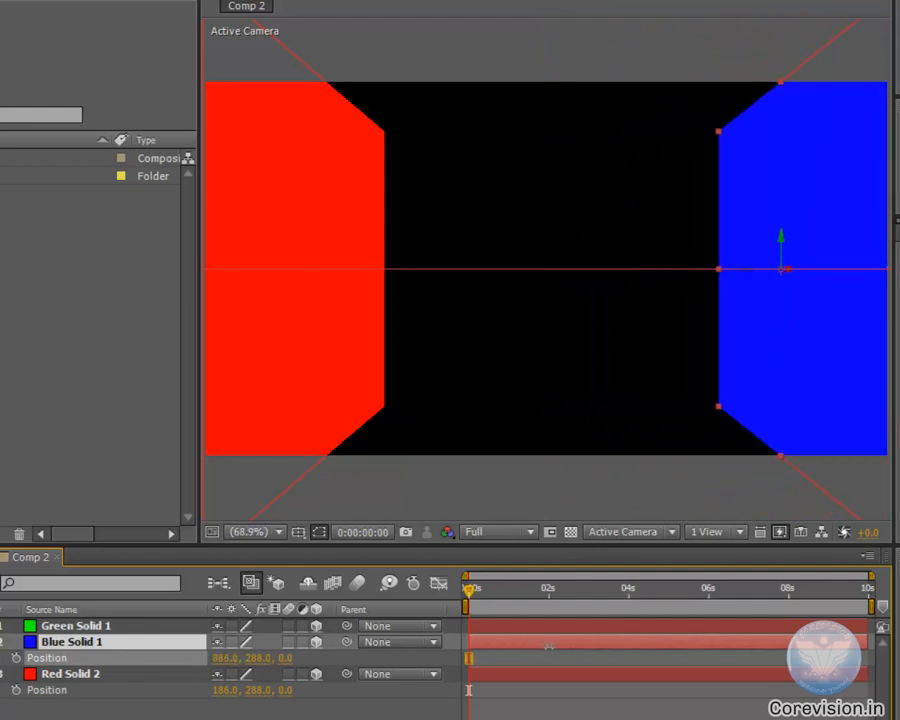
# Lower the green solid to a Y position of about 534 so it forms a floor
pyautogui.click(94, 627)
pyautogui.press('p')
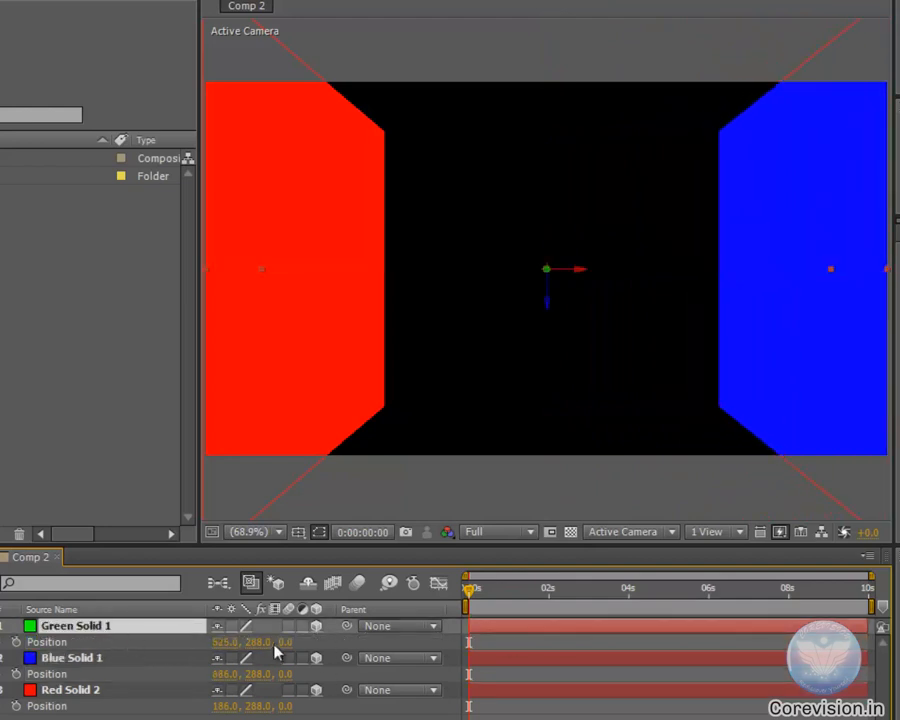
pyautogui.moveTo(257, 643); pyautogui.dragTo(466, 658)
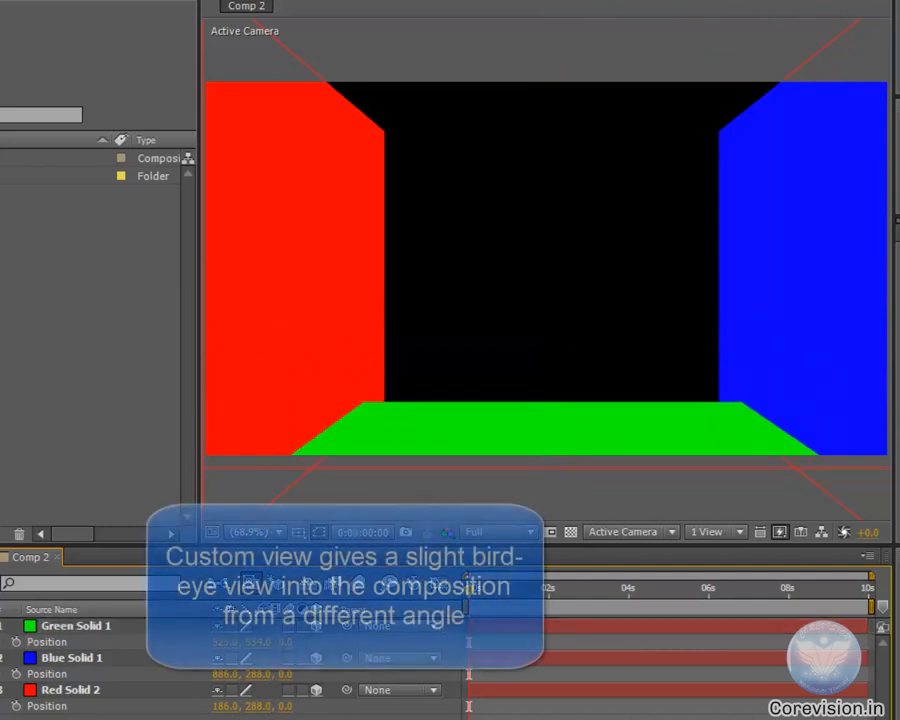
# Switch the composition's 3D view to Custom View 1 and add a new light
pyautogui.click(628, 531)
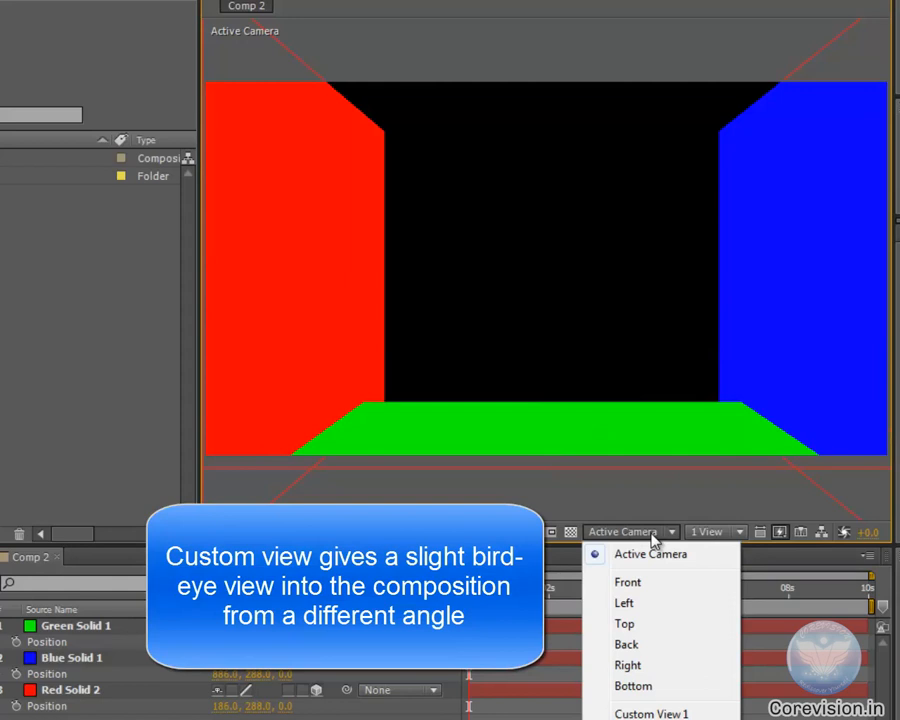
pyautogui.click(643, 714)
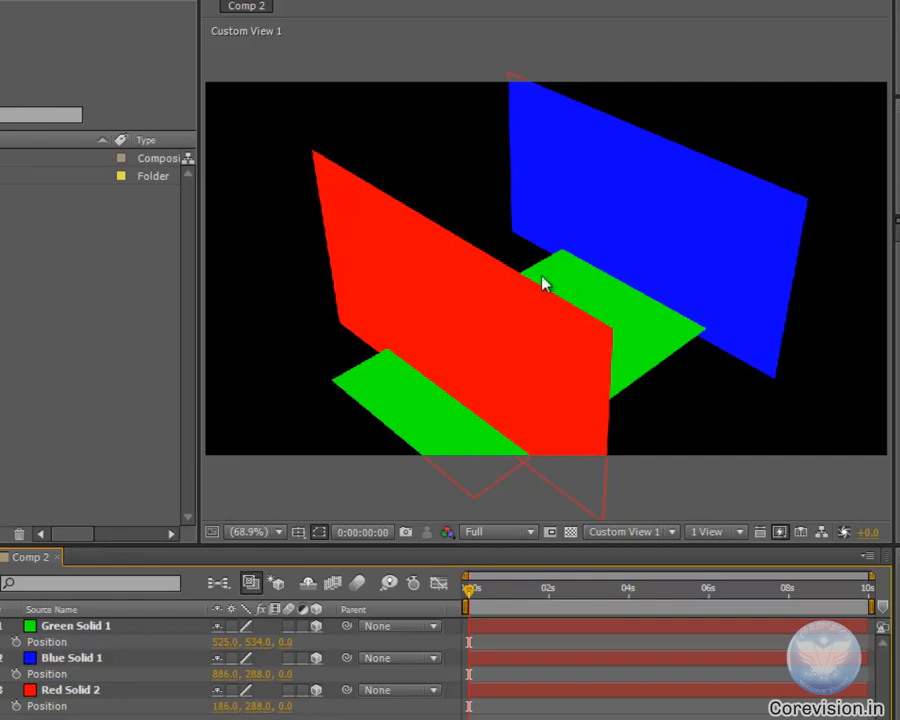
pyautogui.rightClick(122, 717)
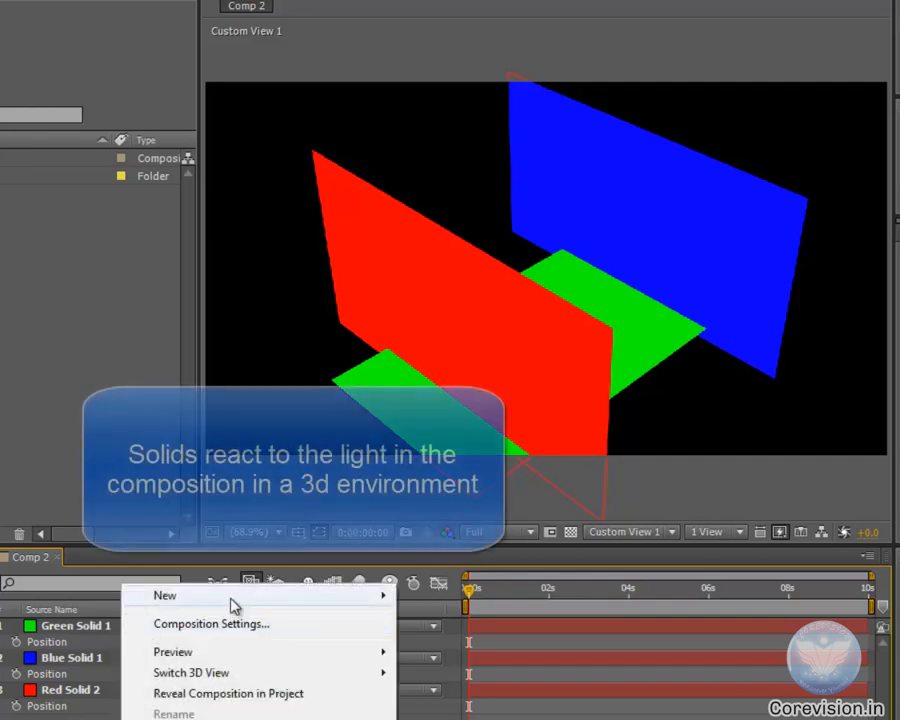
pyautogui.moveTo(232, 598)
pyautogui.click(458, 668)
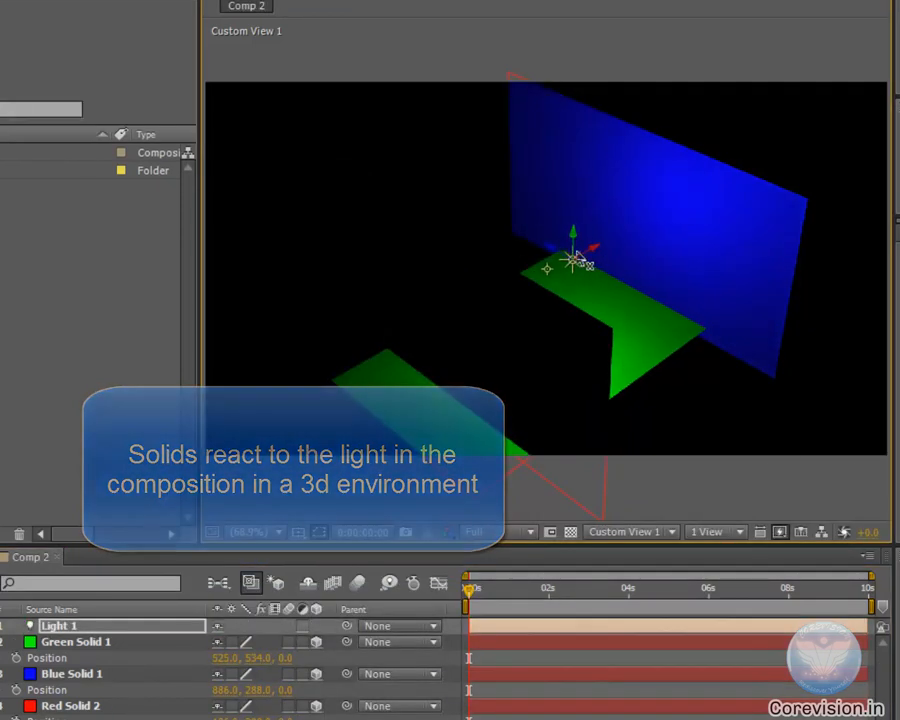
# Raise the light above the green solid and delete the red solid from the composition
pyautogui.moveTo(579, 257); pyautogui.dragTo(591, 157)
pyautogui.click(92, 706)
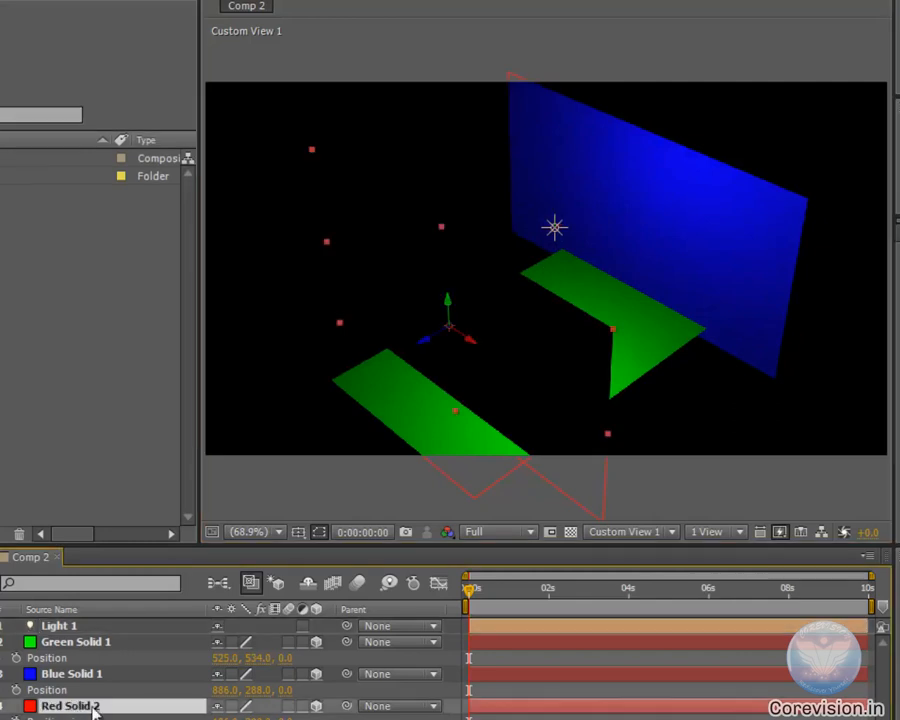
pyautogui.press('Delete')
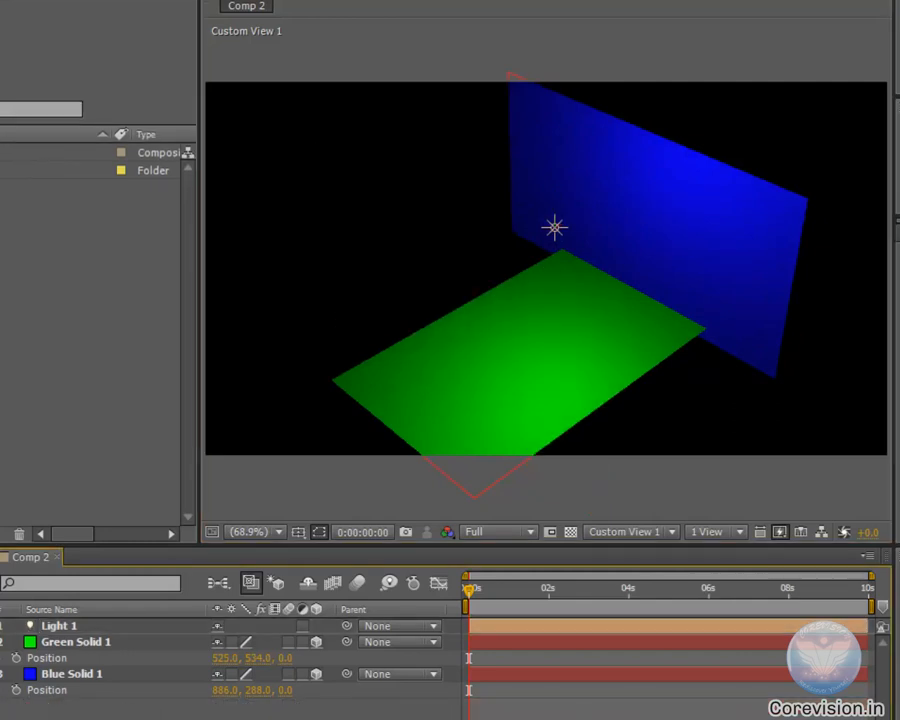
# Lower the light close to the green solid, move it along its X axis toward the blue solid, and deselect it
pyautogui.click(555, 226)
pyautogui.moveTo(557, 205); pyautogui.dragTo(524, 413)
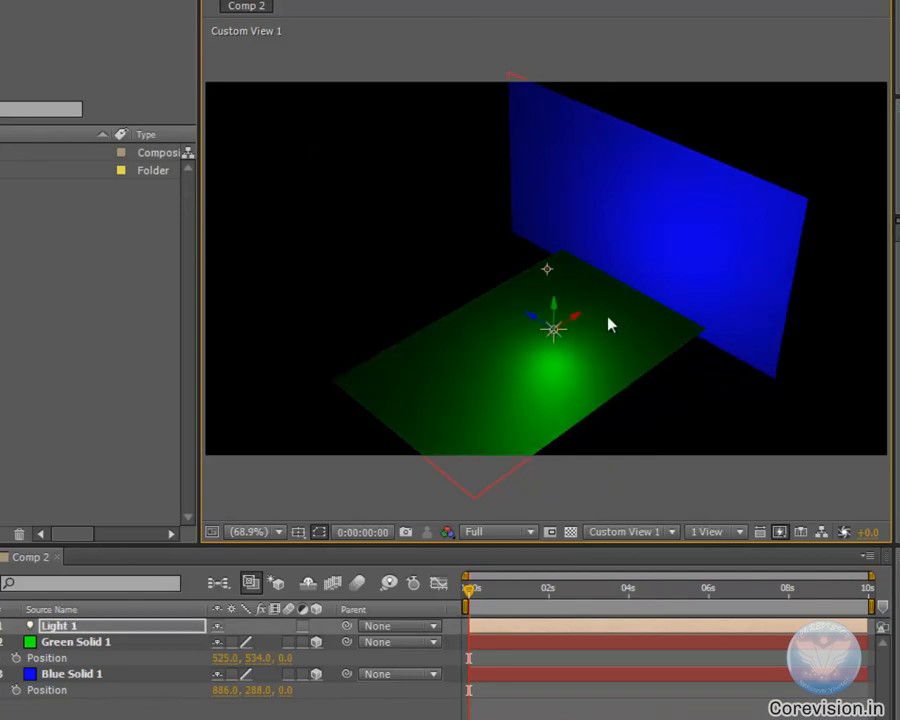
pyautogui.moveTo(578, 318); pyautogui.dragTo(706, 234)
pyautogui.click(600, 711)
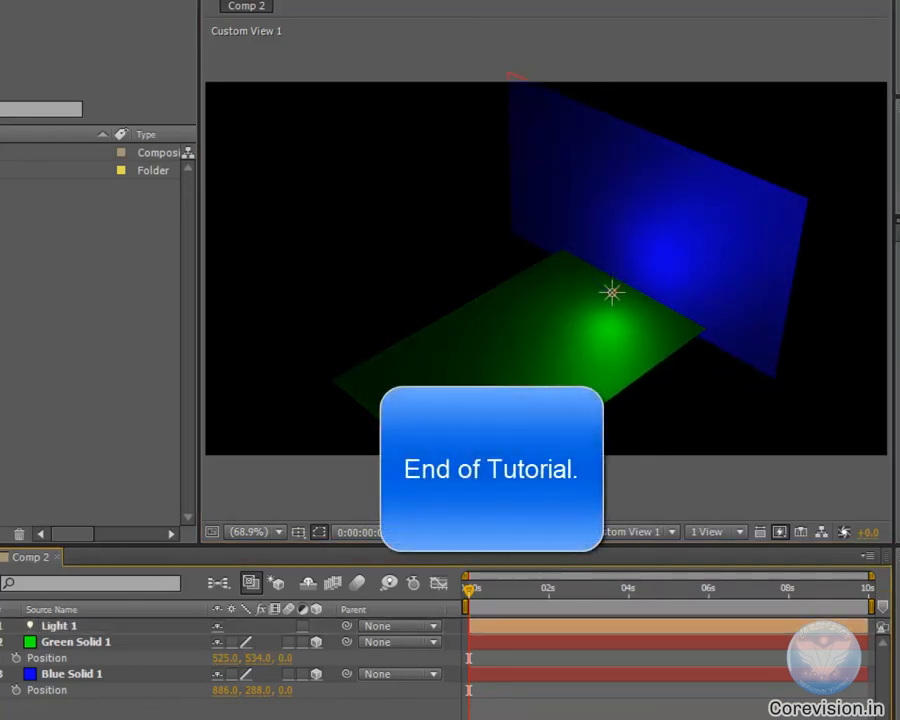